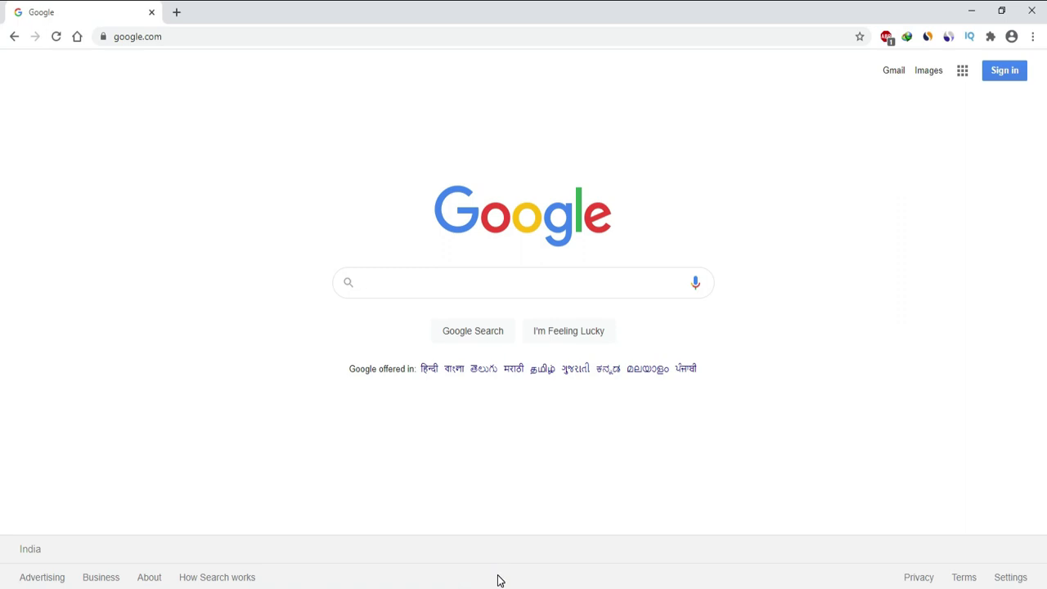
# Step: Search the web for "tata sky" and open the official Tata Sky website from the results
pyautogui.write('tata sky')
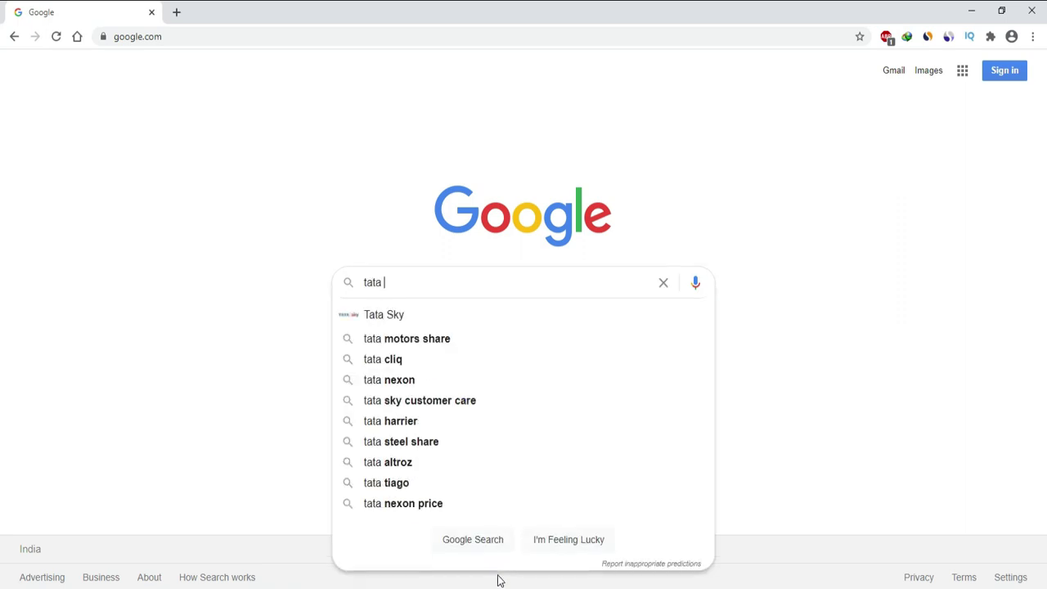
pyautogui.press('Return')
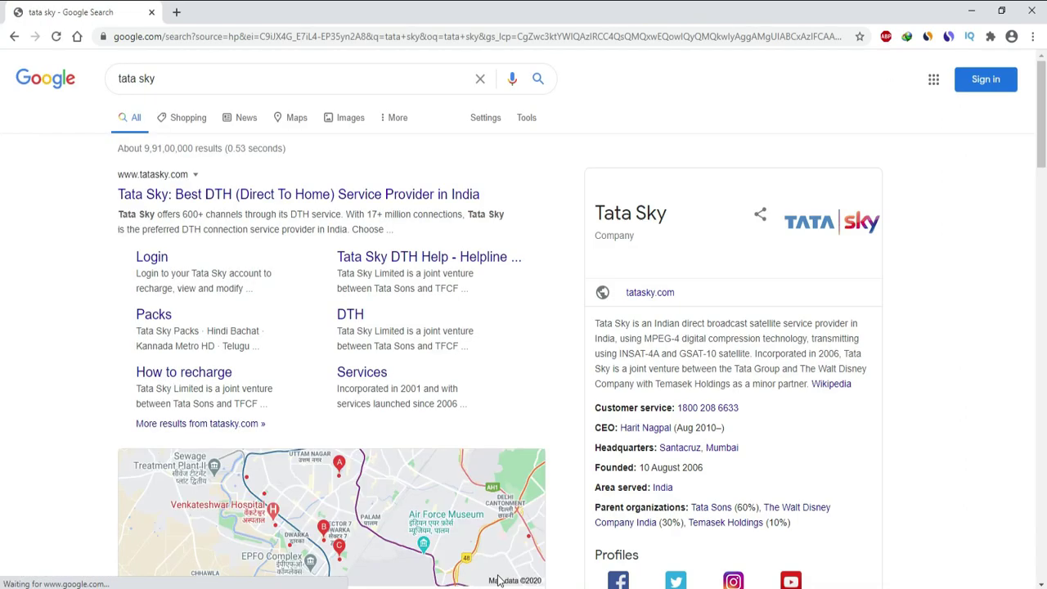
pyautogui.click(204, 194)
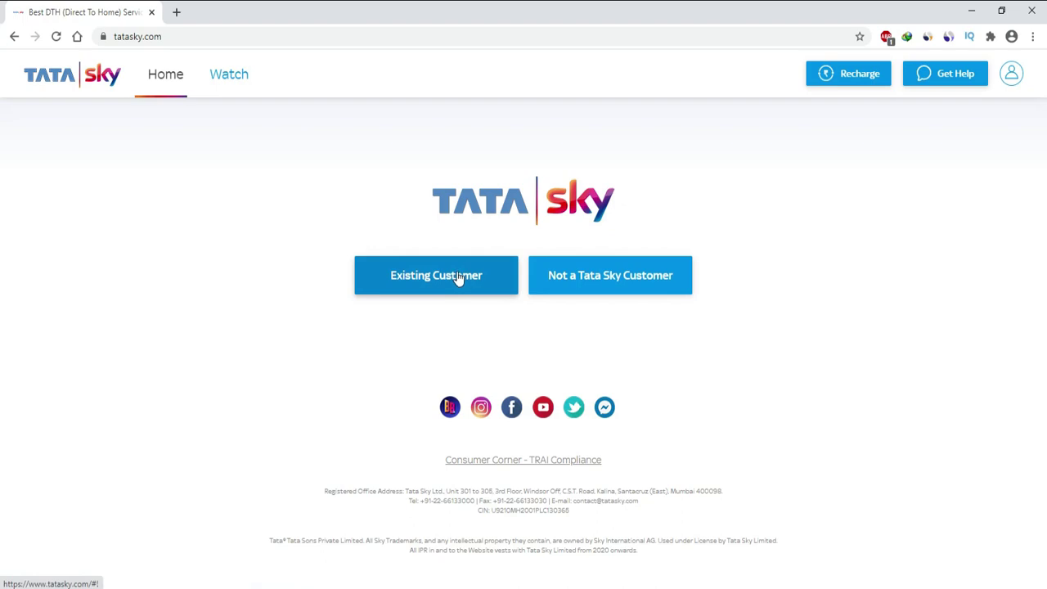
# Step: Continue as an existing customer and open pack modification for the primary box
pyautogui.click(455, 278)
pyautogui.click(451, 252)
pyautogui.click(470, 248)
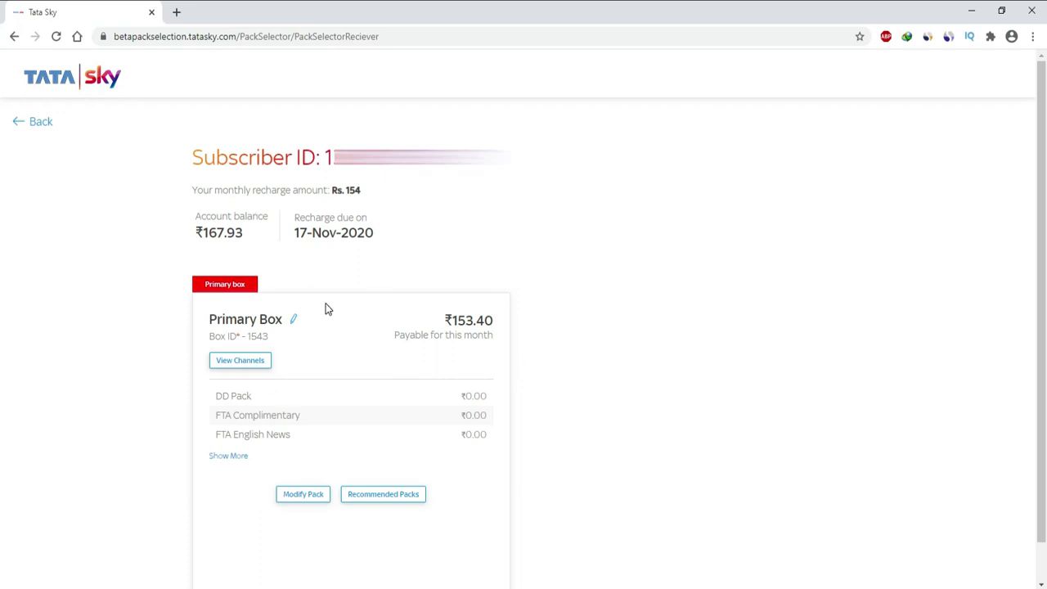
pyautogui.click(311, 496)
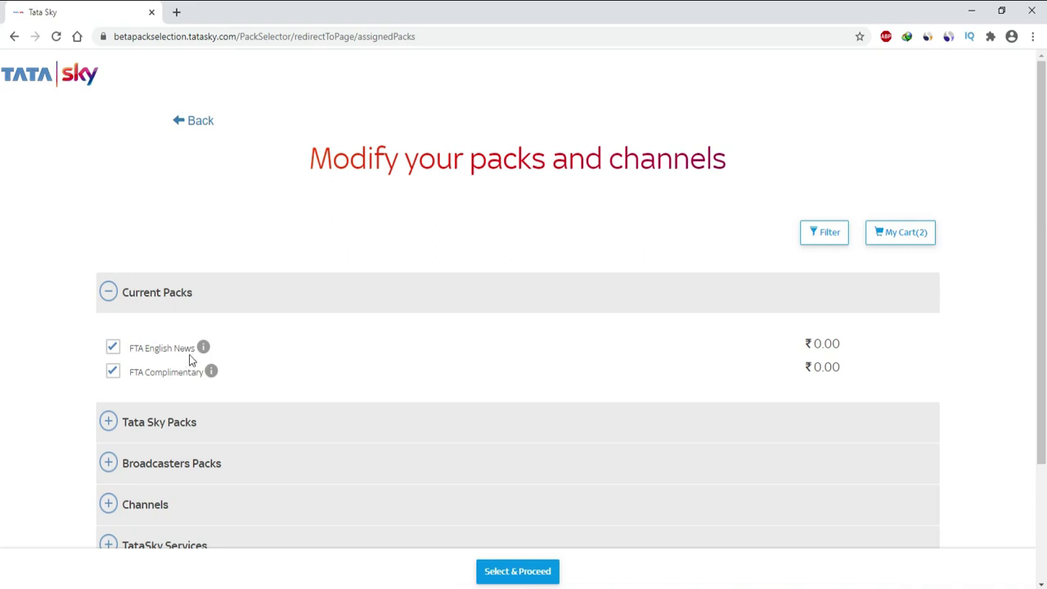
# Step: Deselect FTA English News and FTA Complimentary in the current packs, and select both of them again
pyautogui.scroll(-1, 232, 360)
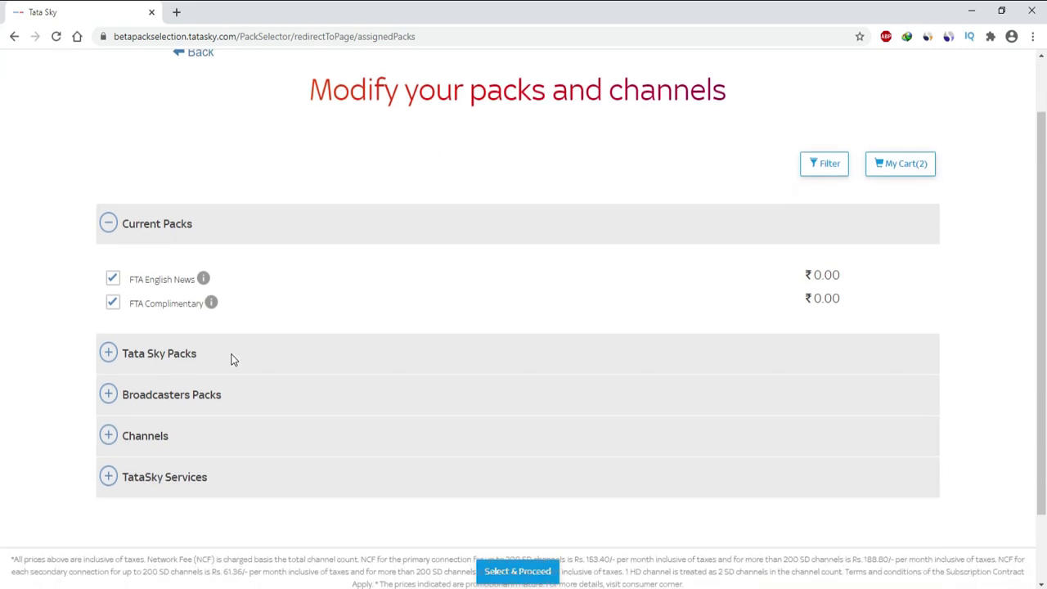
pyautogui.click(107, 396)
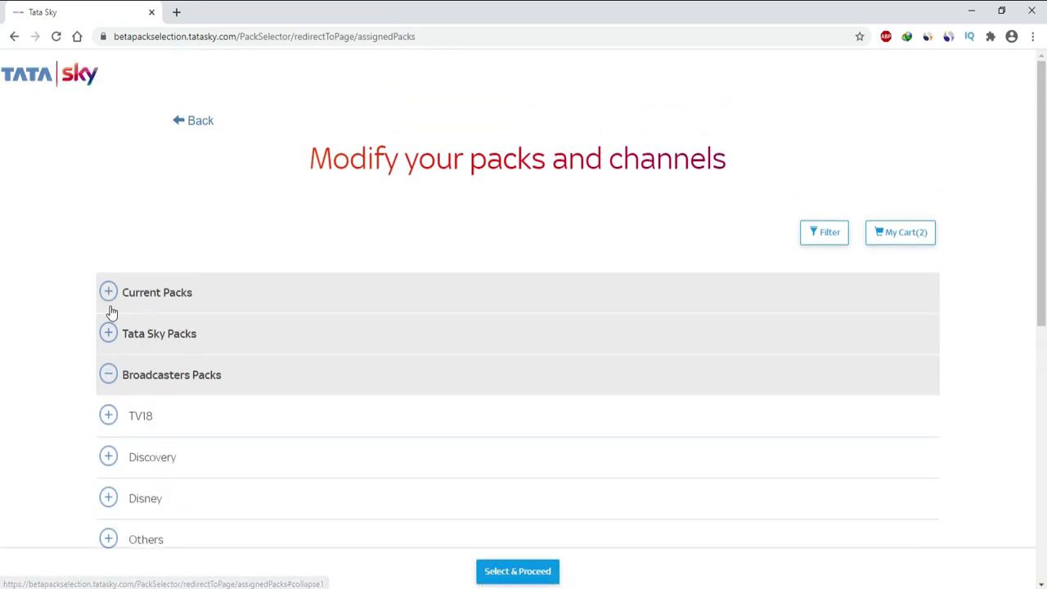
pyautogui.click(106, 293)
pyautogui.click(113, 348)
pyautogui.click(113, 371)
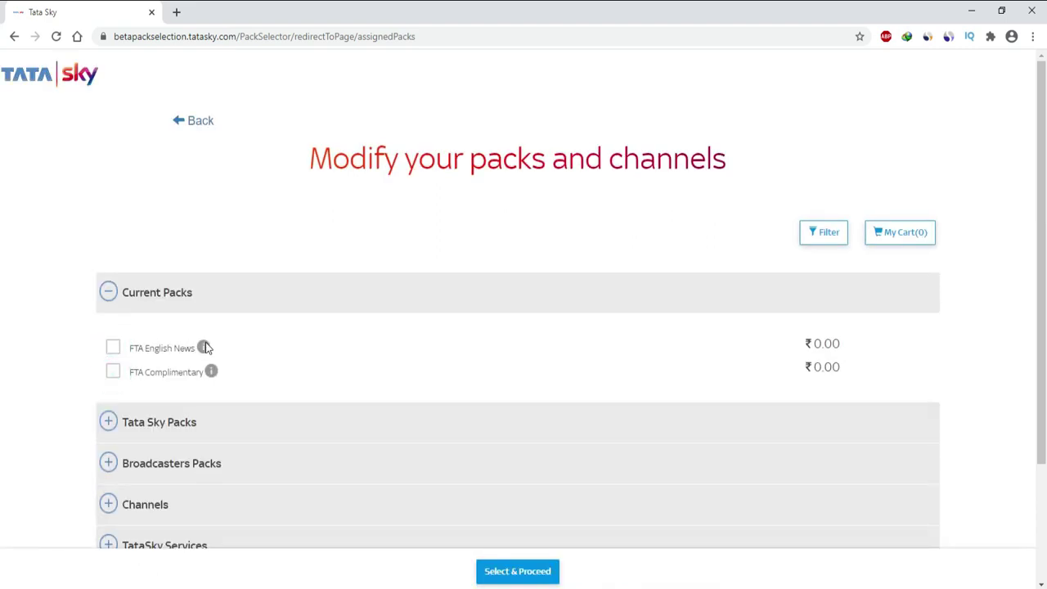
pyautogui.click(113, 349)
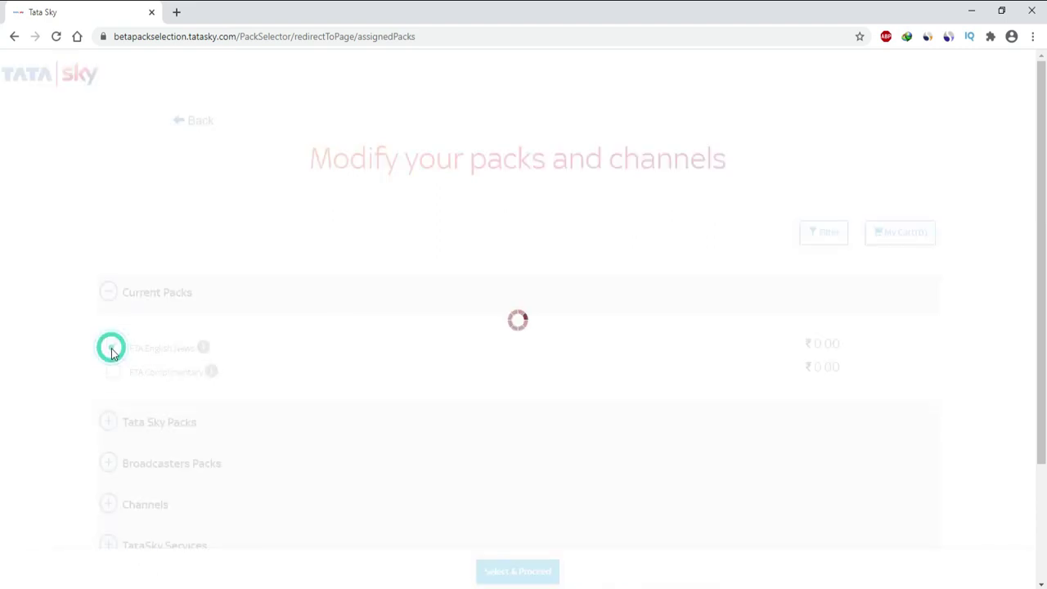
pyautogui.click(112, 372)
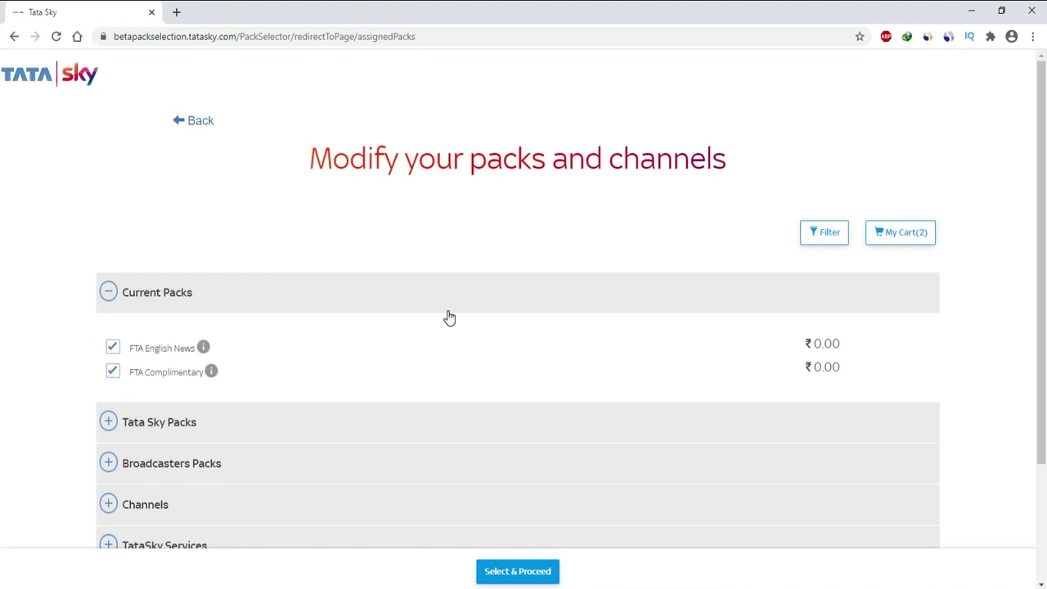
# Step: Review the language, genre and picture quality options of the pack filter and close it without applying any
pyautogui.click(823, 237)
pyautogui.scroll(-1, 458, 351)
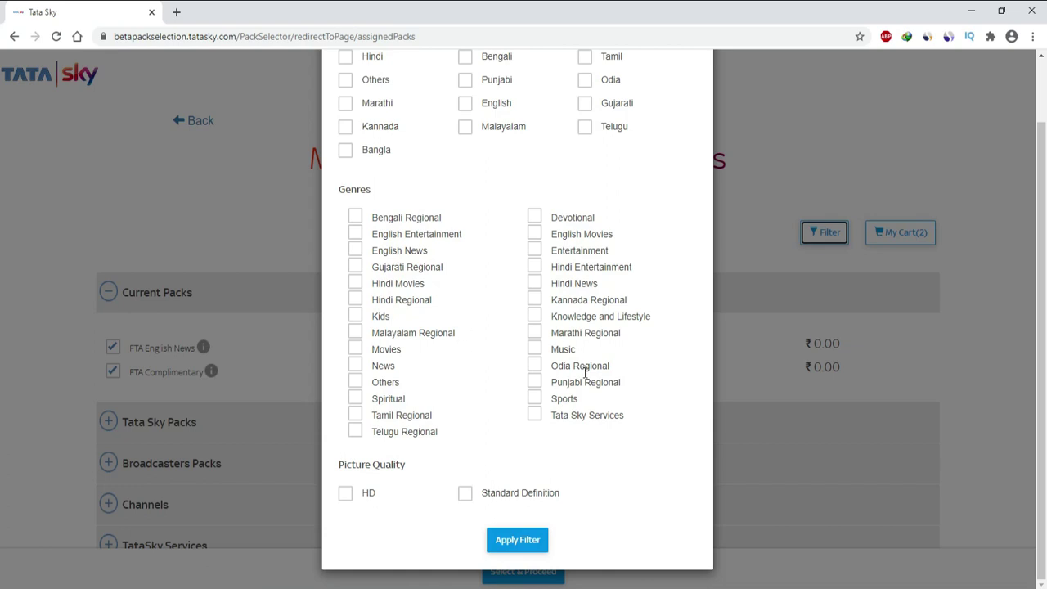
pyautogui.scroll(1, 533, 376)
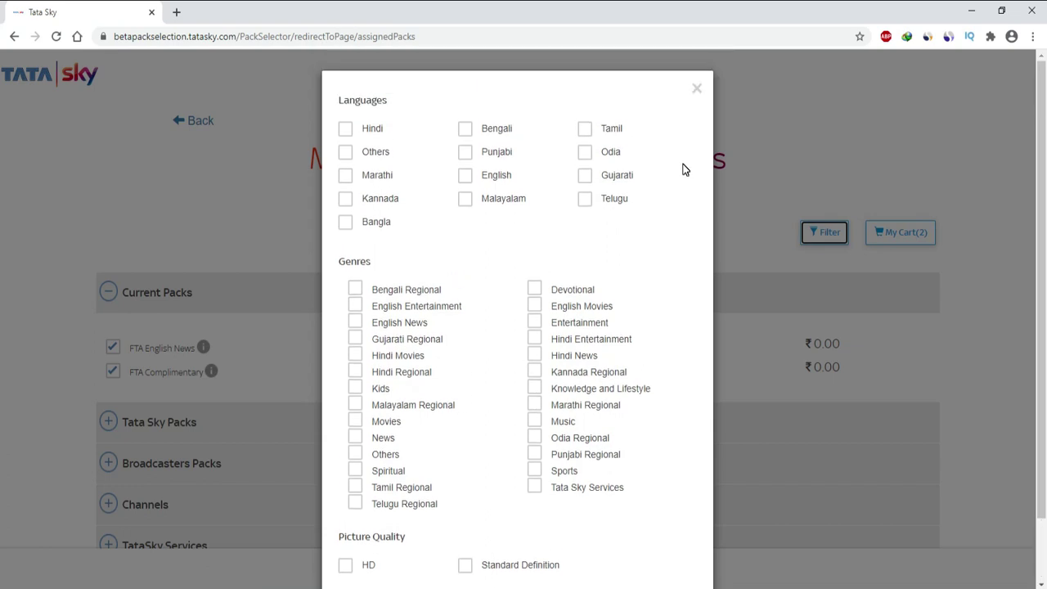
pyautogui.click(696, 87)
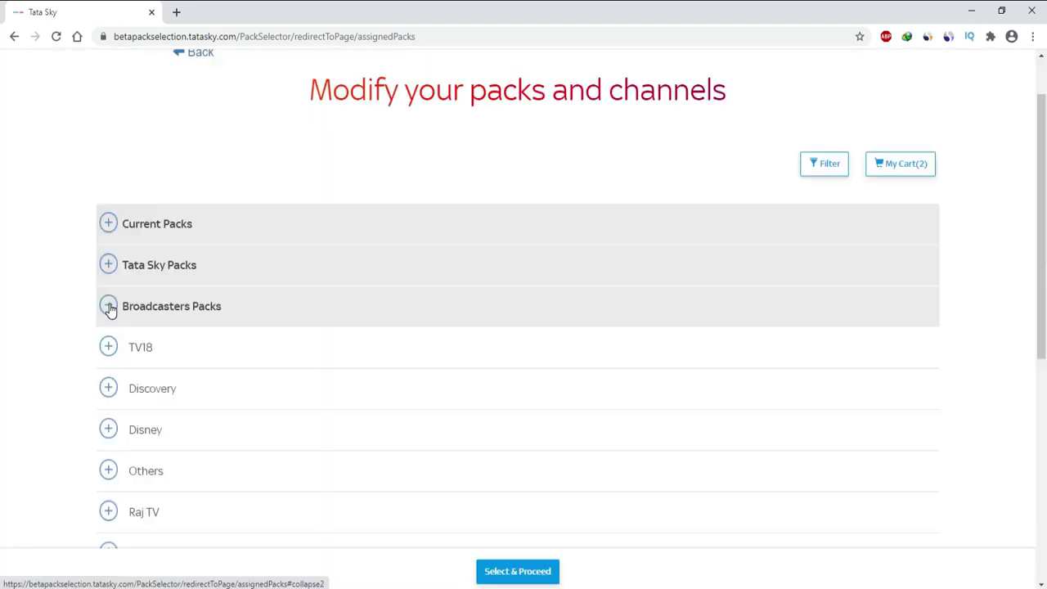
# Step: Expand the TV18 group under the broadcasters packs and find the packs containing "hindi" on the page
pyautogui.click(108, 308)
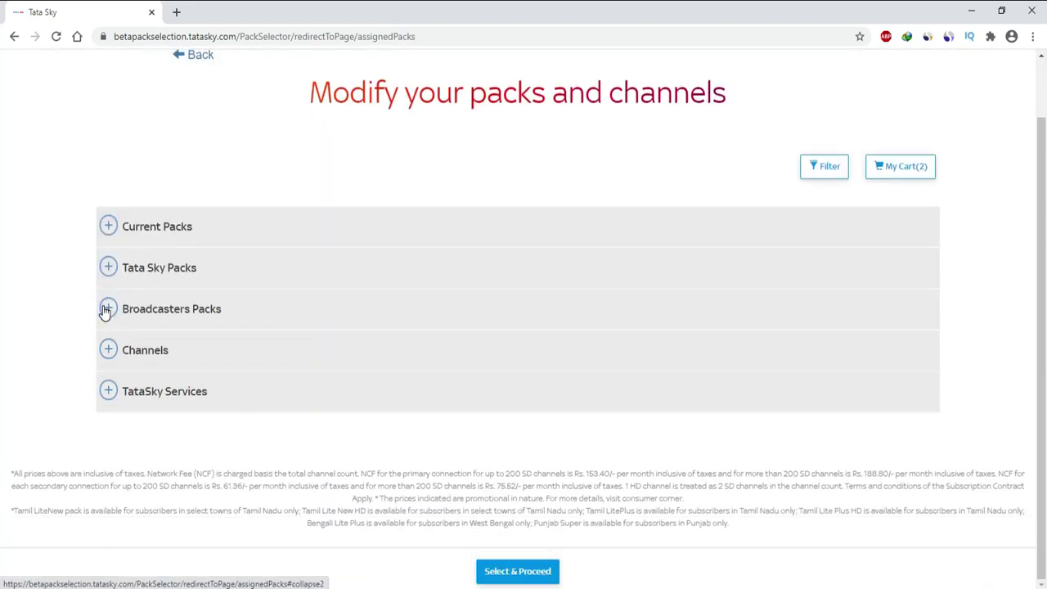
pyautogui.click(107, 307)
pyautogui.click(109, 348)
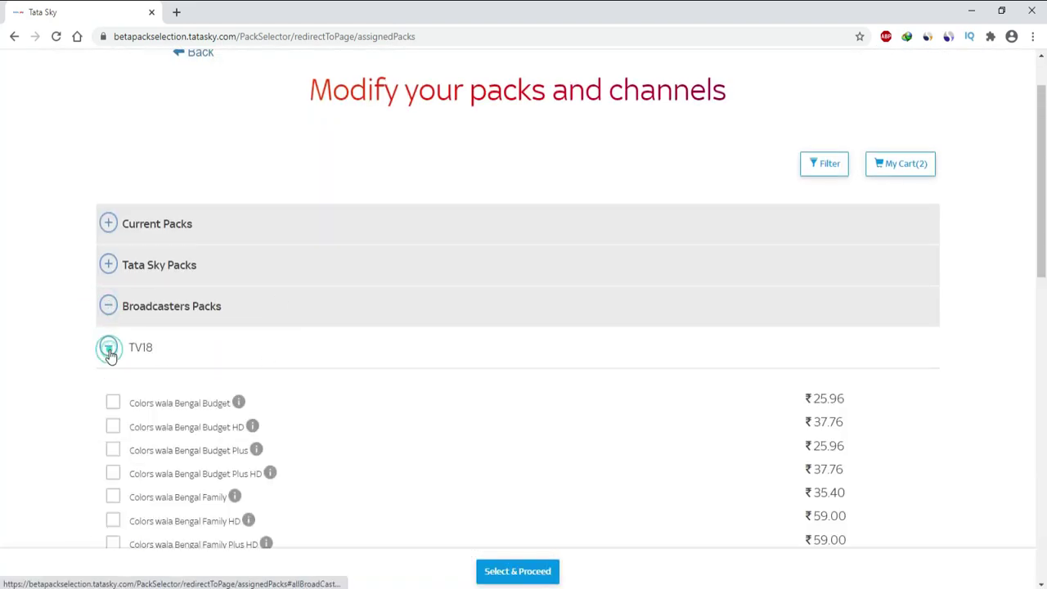
pyautogui.scroll(-2, 433, 433)
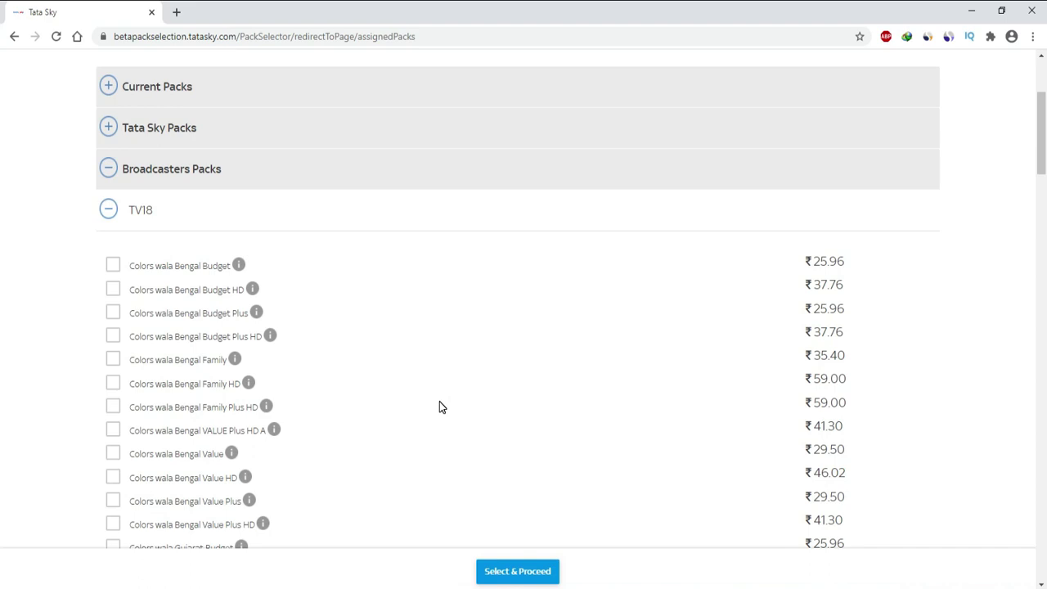
pyautogui.hotkey('ctrl', 'f')
pyautogui.write('hindi')
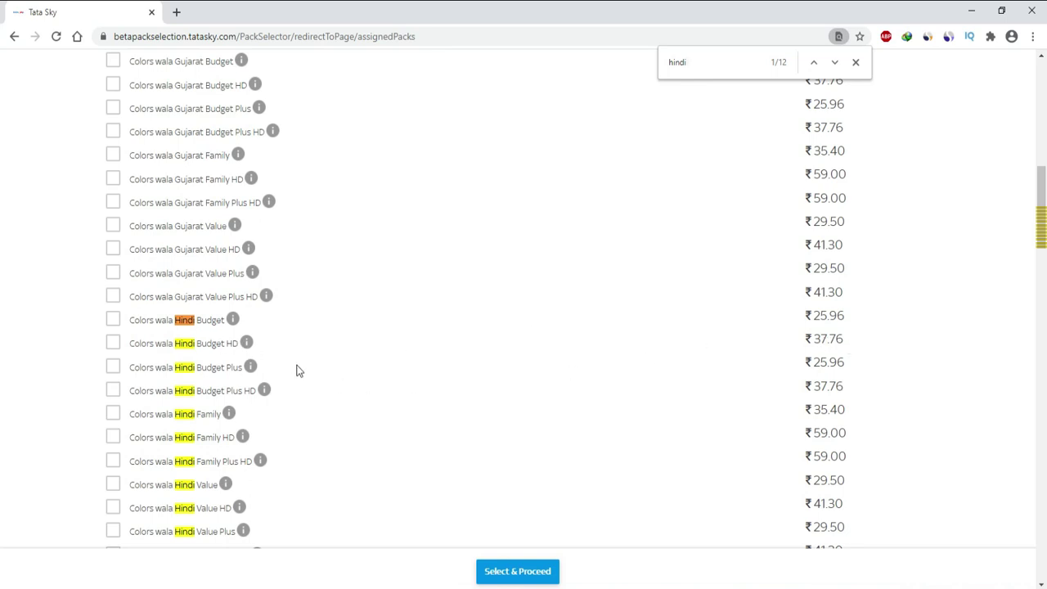
# Step: Examine the Hindi Movies and Hindi News channels included in the Colors wala Hindi Budget HD pack
pyautogui.click(247, 343)
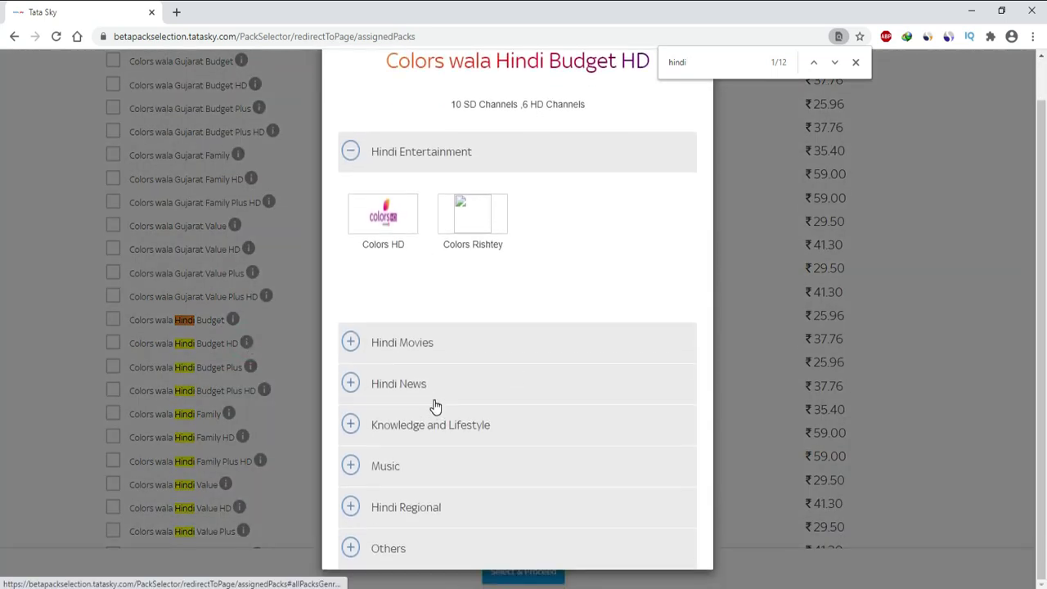
pyautogui.click(348, 342)
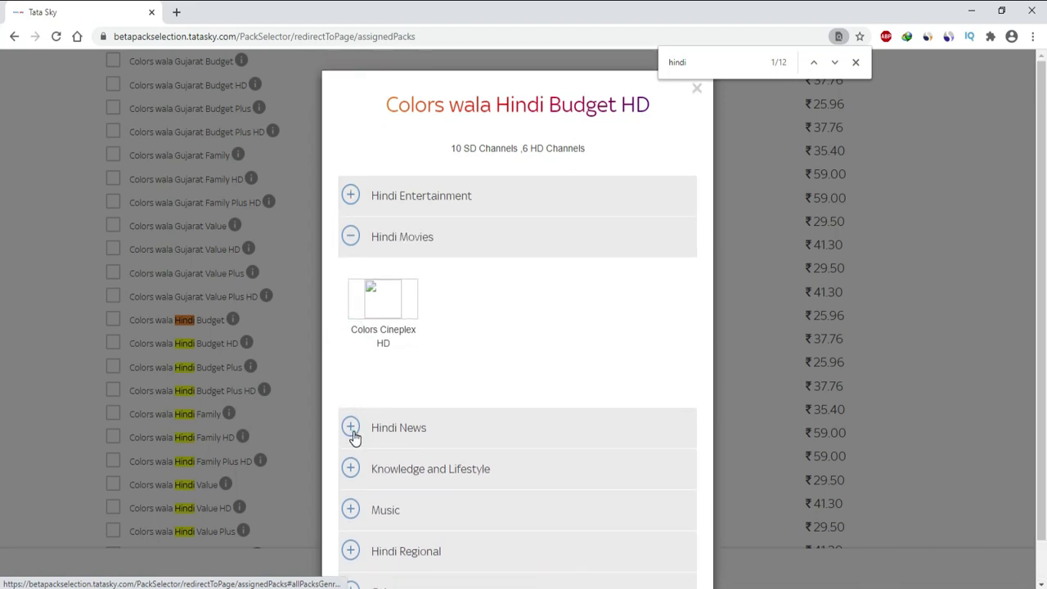
pyautogui.click(352, 428)
pyautogui.click(697, 90)
# Step: Examine the Kids, Hindi Entertainment and Hindi Movies channels included in the Colors wala Hindi Value Plus HD A pack
pyautogui.scroll(-2, 344, 439)
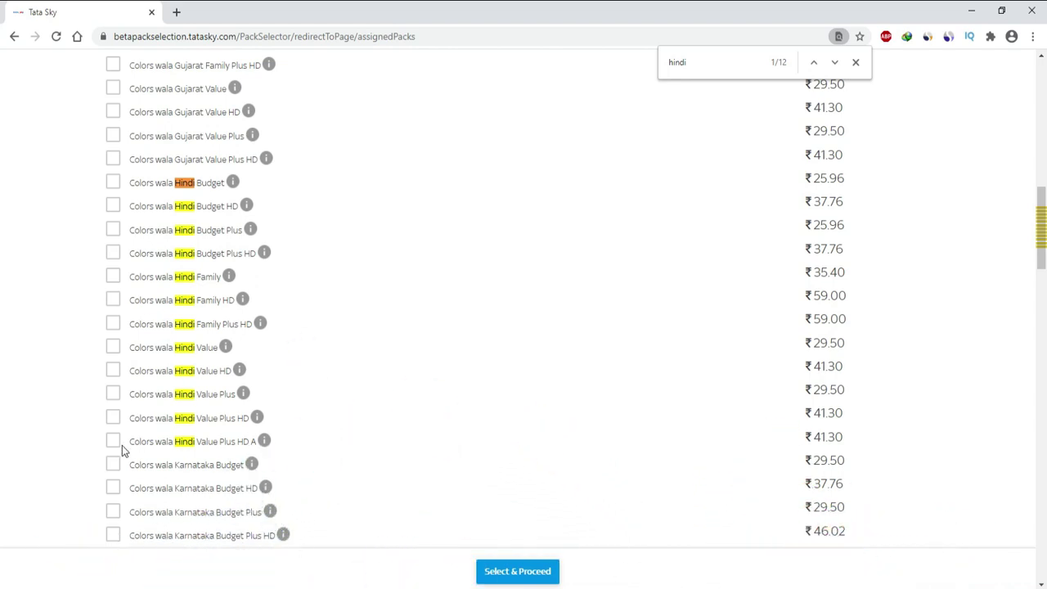
pyautogui.click(264, 442)
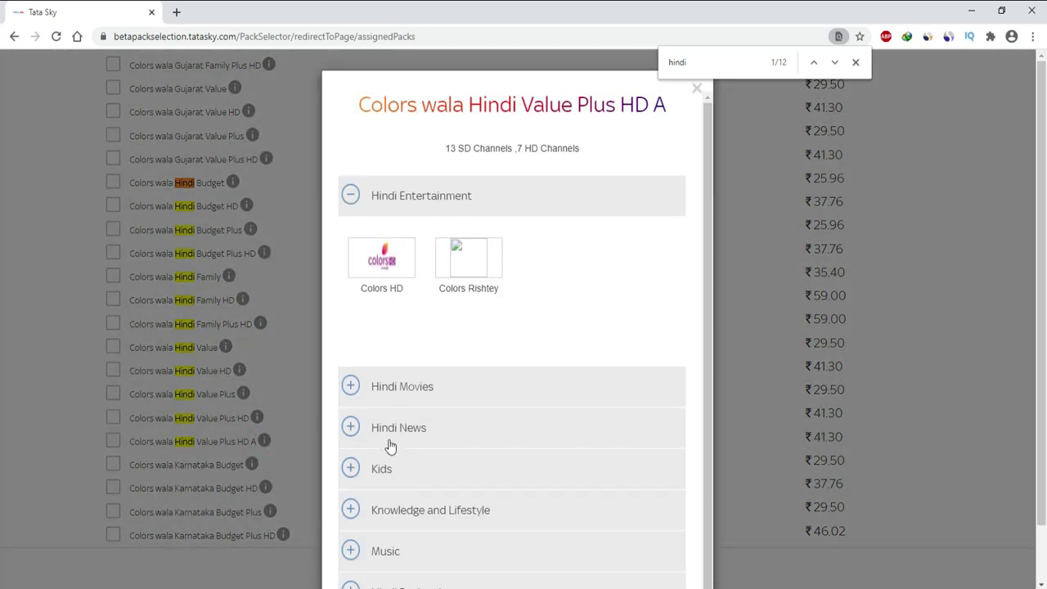
pyautogui.click(354, 469)
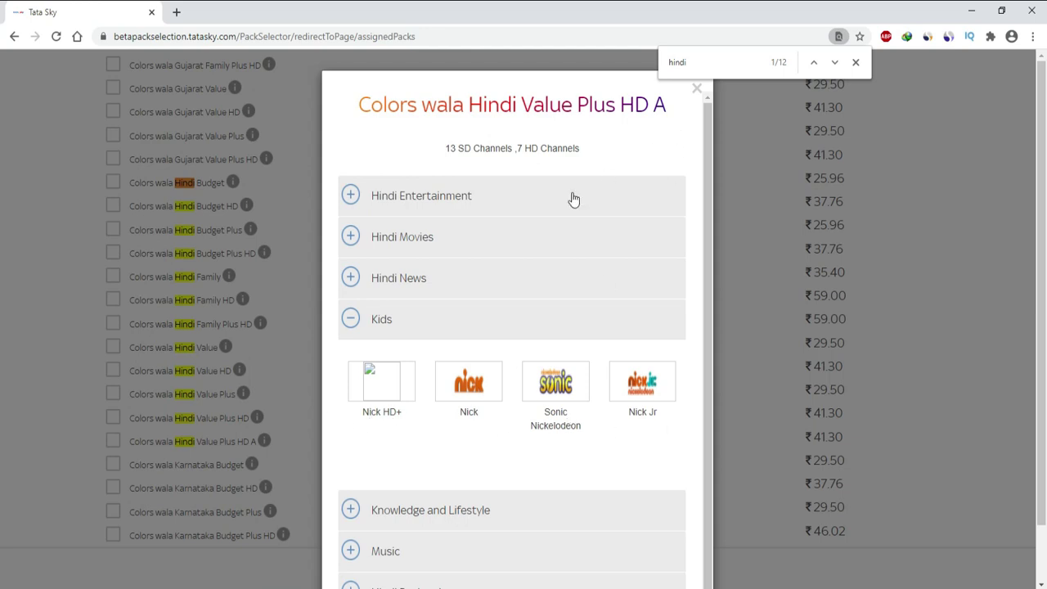
pyautogui.click(351, 195)
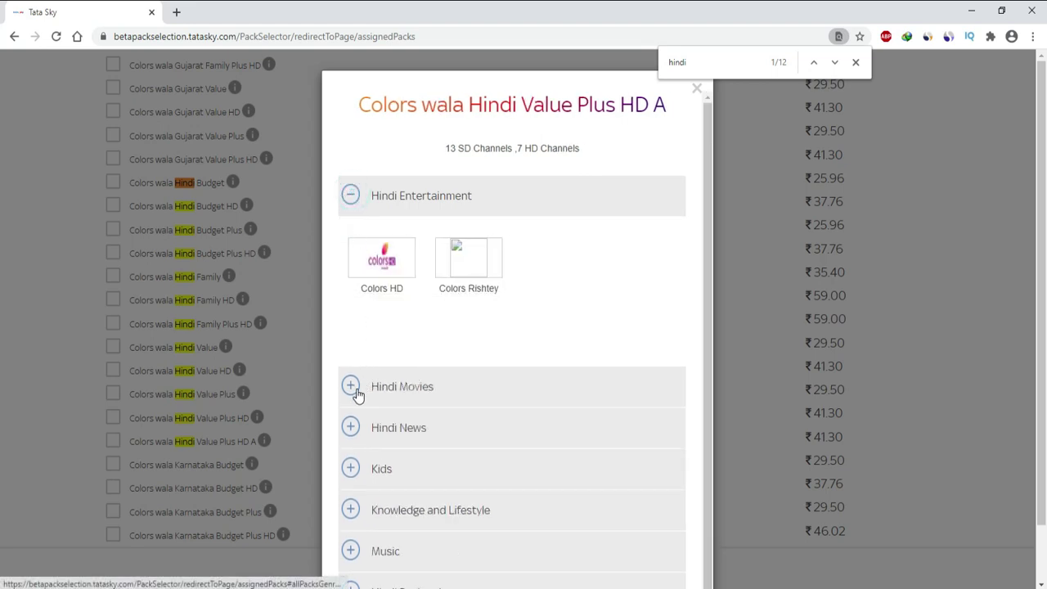
pyautogui.click(354, 391)
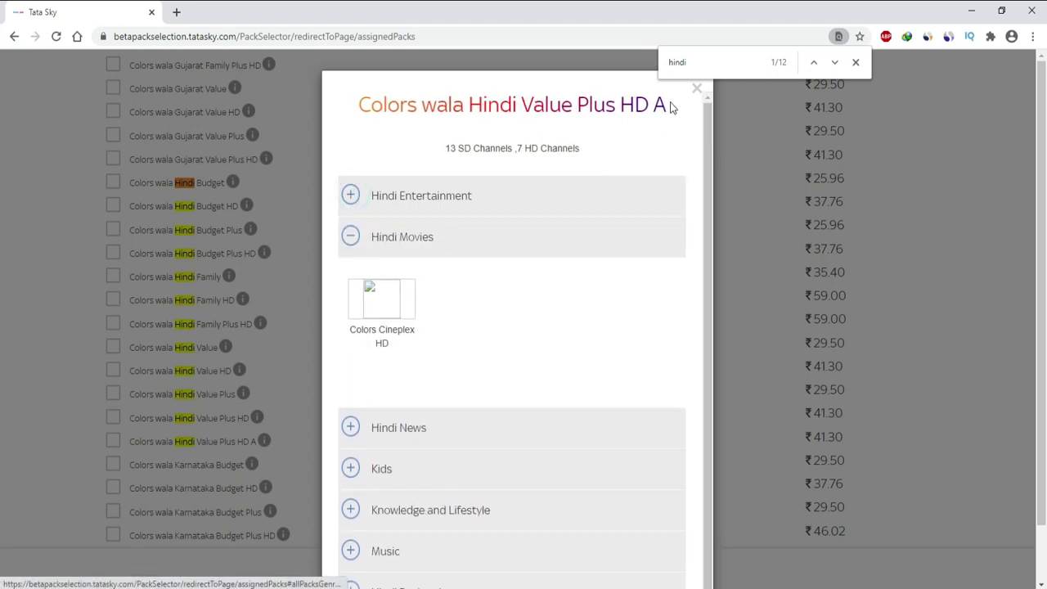
pyautogui.click(694, 88)
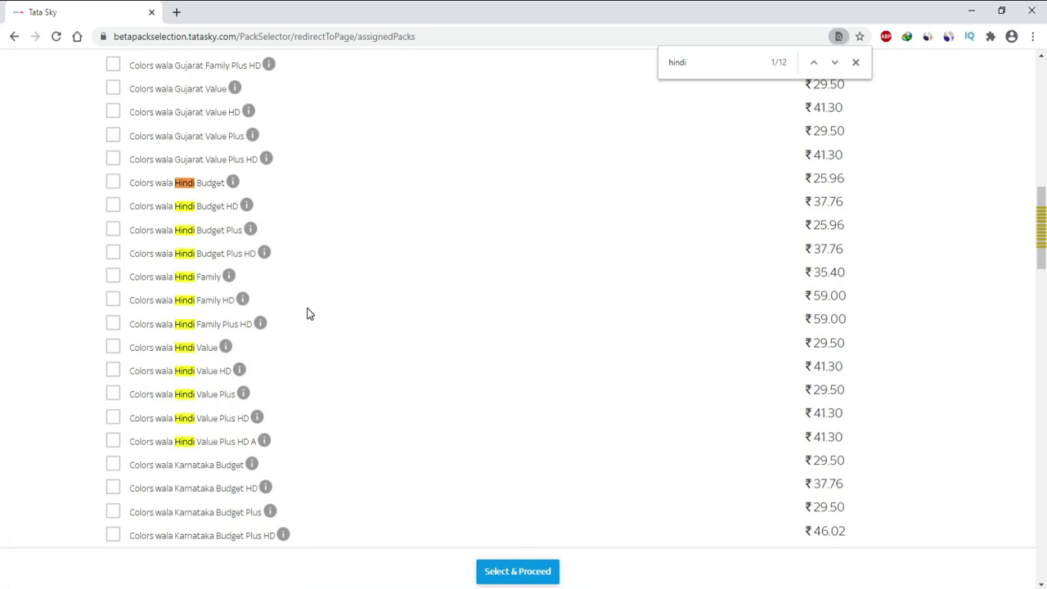
# Step: Select the Colors wala Hindi Budget pack and collapse the TV18 group
pyautogui.click(113, 182)
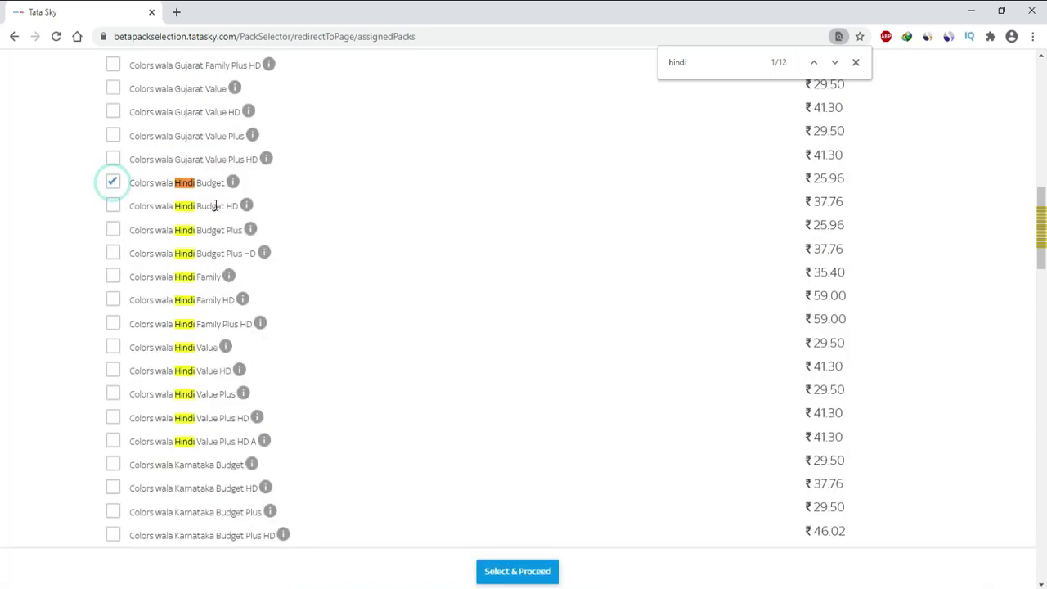
pyautogui.scroll(8, 210, 303)
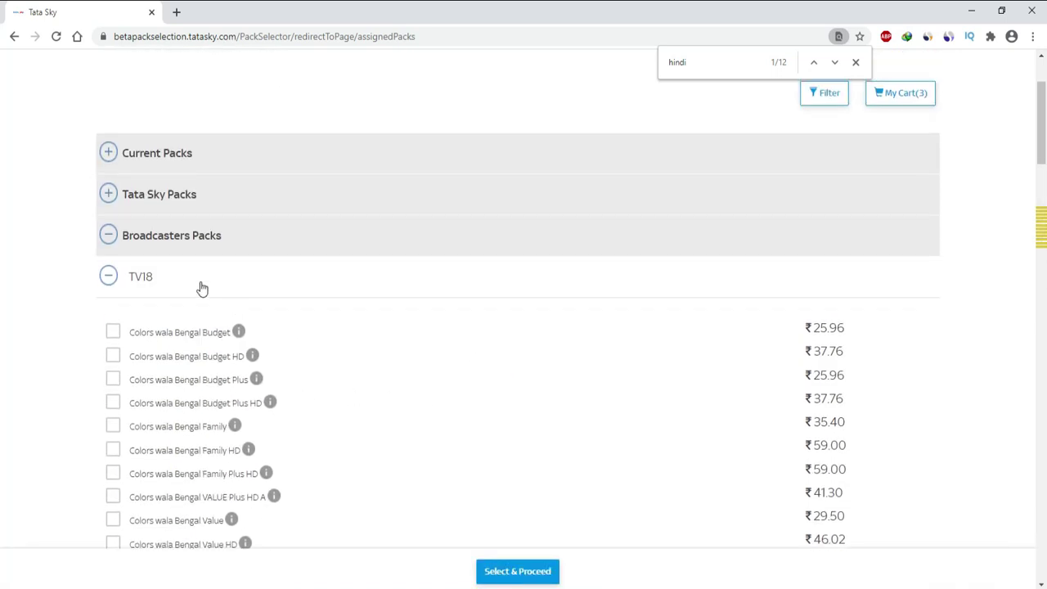
pyautogui.click(109, 342)
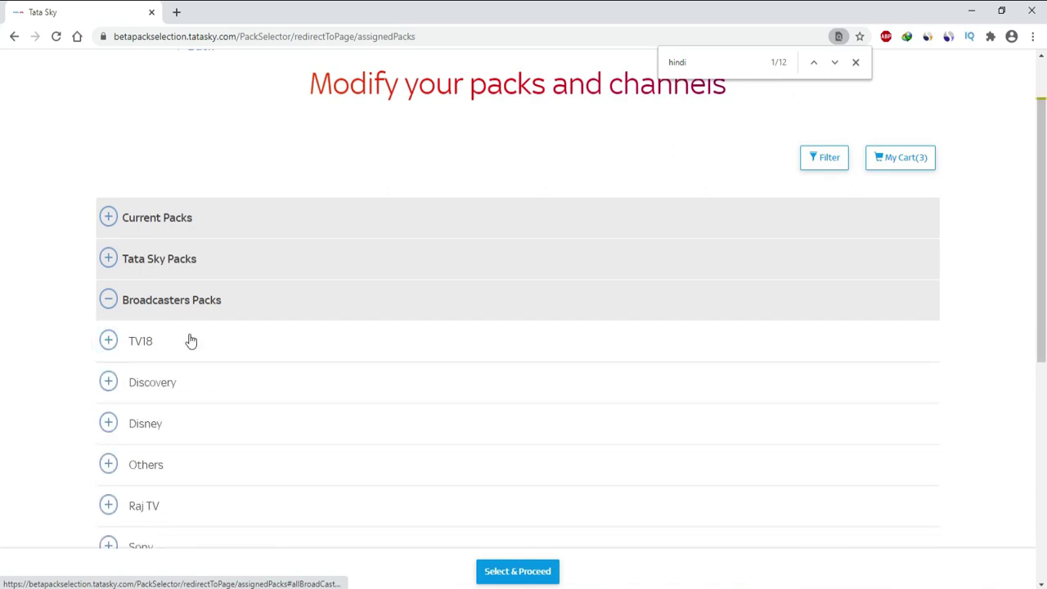
# Step: Expand the Discovery group under the broadcasters packs to show its complete pack list
pyautogui.scroll(-1, 180, 387)
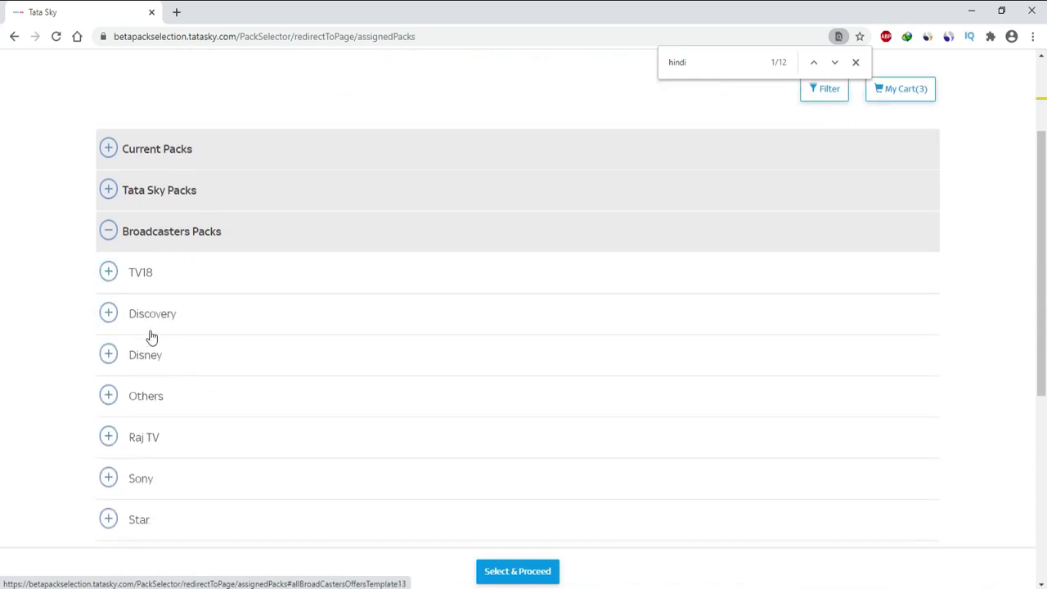
pyautogui.click(109, 314)
pyautogui.click(511, 450)
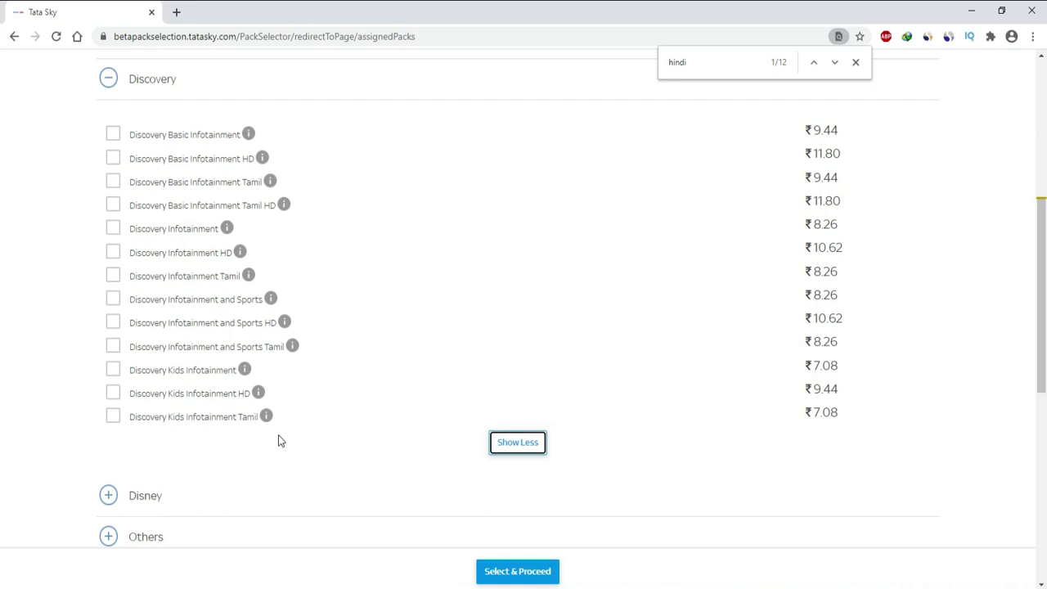
pyautogui.scroll(1, 210, 231)
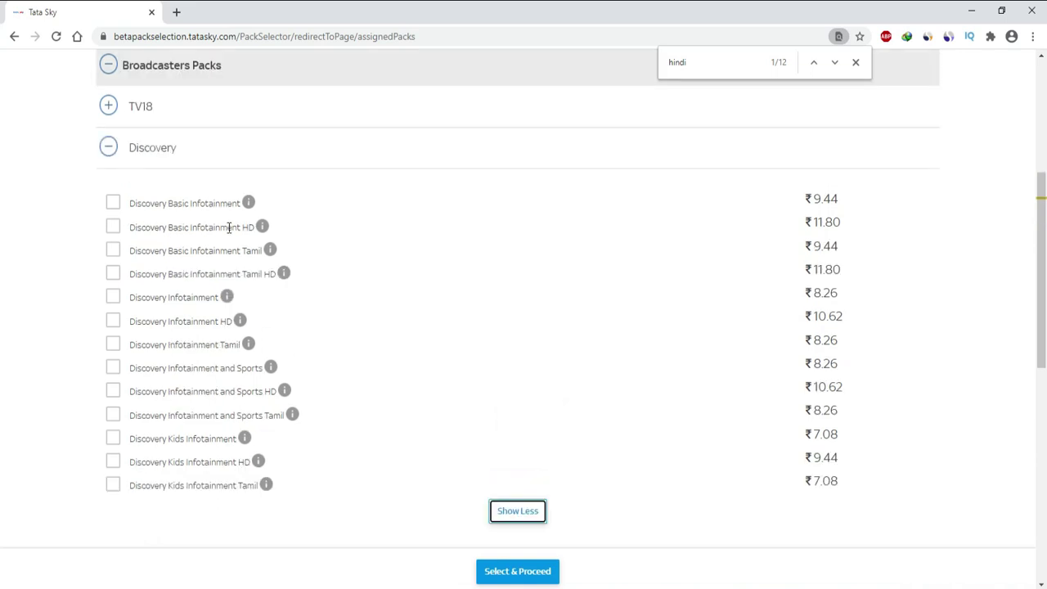
# Step: Examine the Sports, Kids, and Knowledge and Lifestyle channels included in the Discovery Basic Infotainment HD pack
pyautogui.click(262, 226)
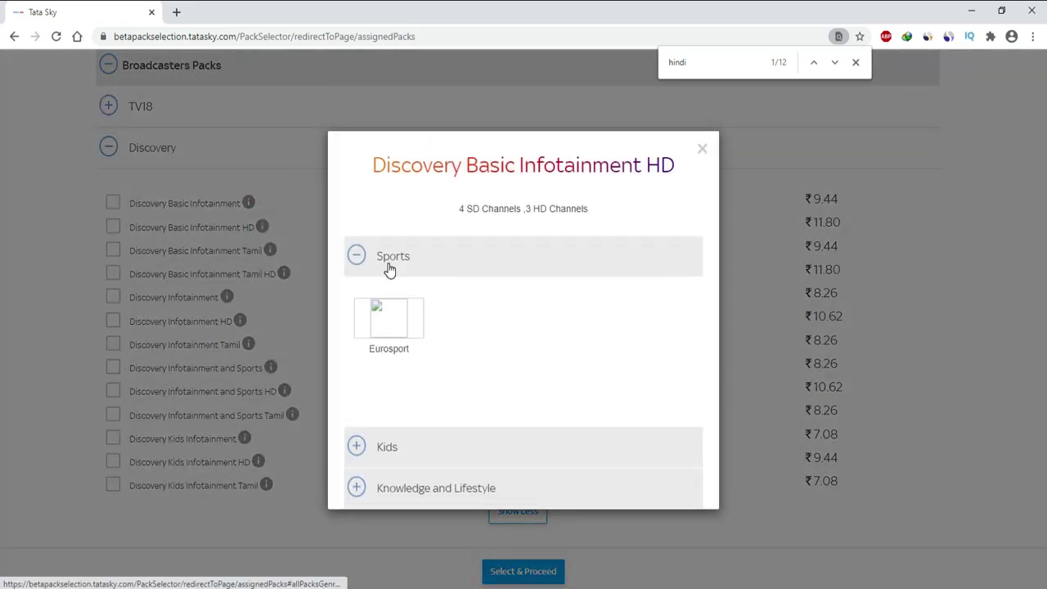
pyautogui.click(358, 447)
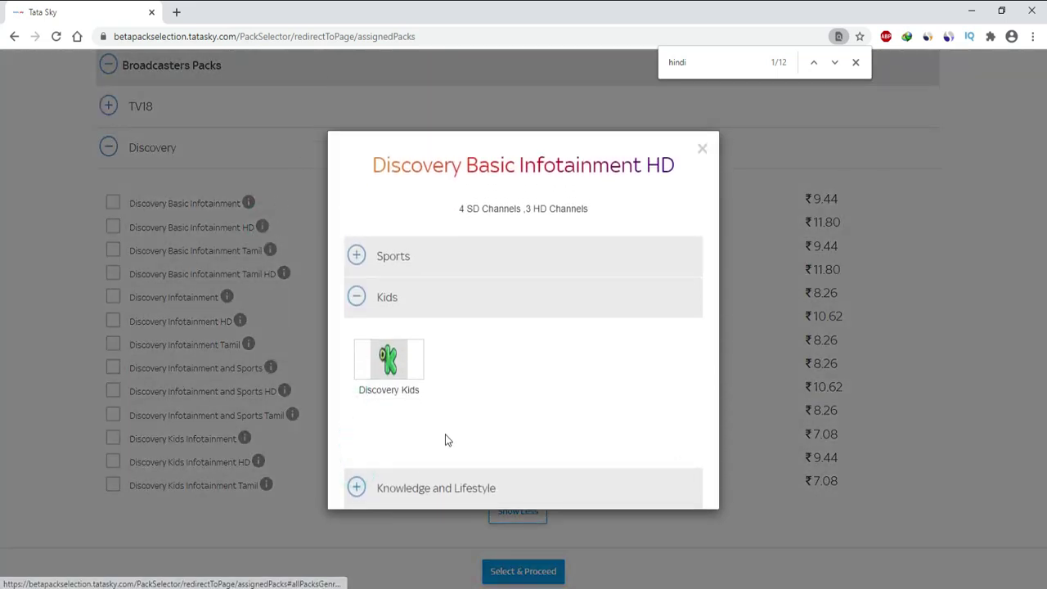
pyautogui.click(354, 488)
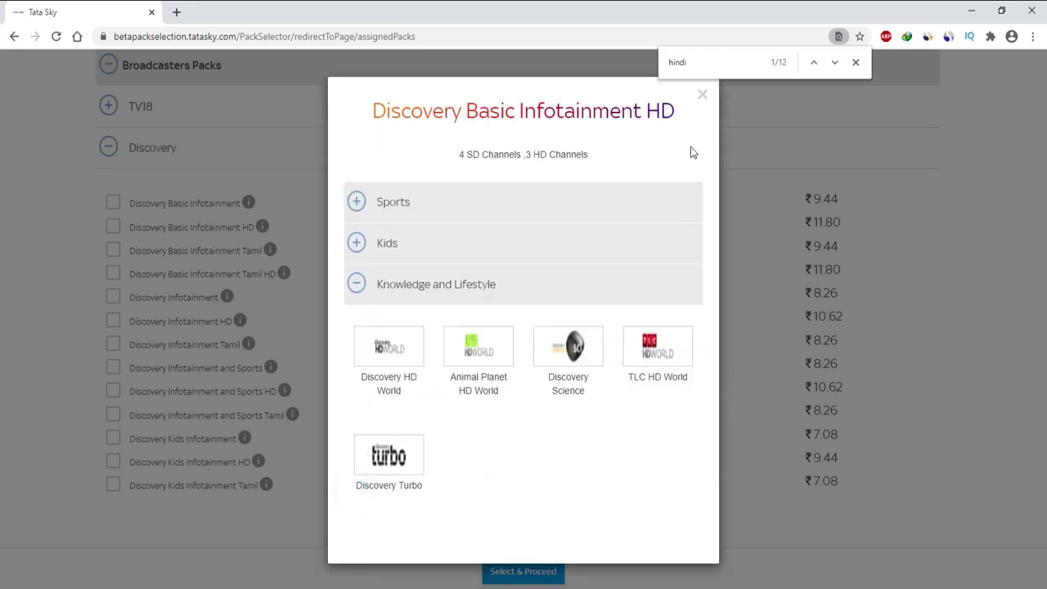
pyautogui.click(702, 95)
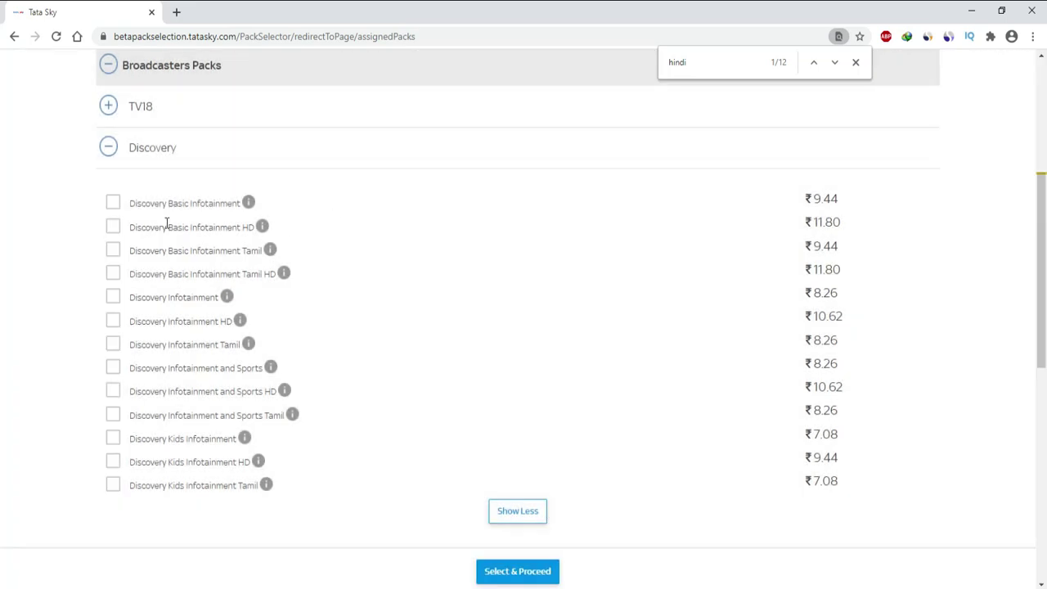
# Step: Select the Discovery Basic Infotainment HD pack and collapse the Discovery group
pyautogui.click(113, 225)
pyautogui.click(108, 148)
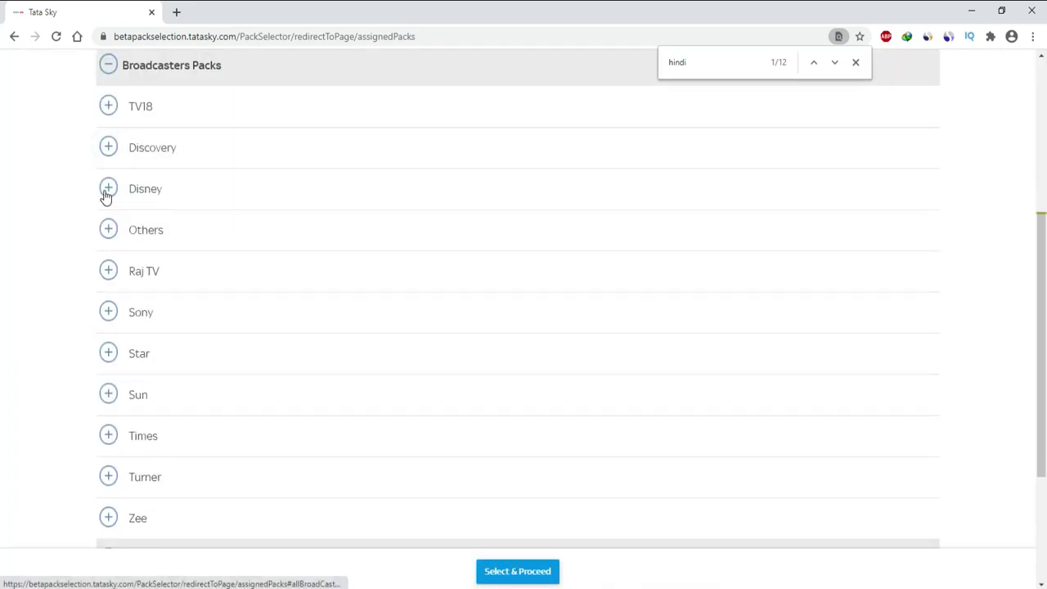
# Step: Expand the Disney group under the broadcasters packs to show its complete pack list
pyautogui.click(108, 190)
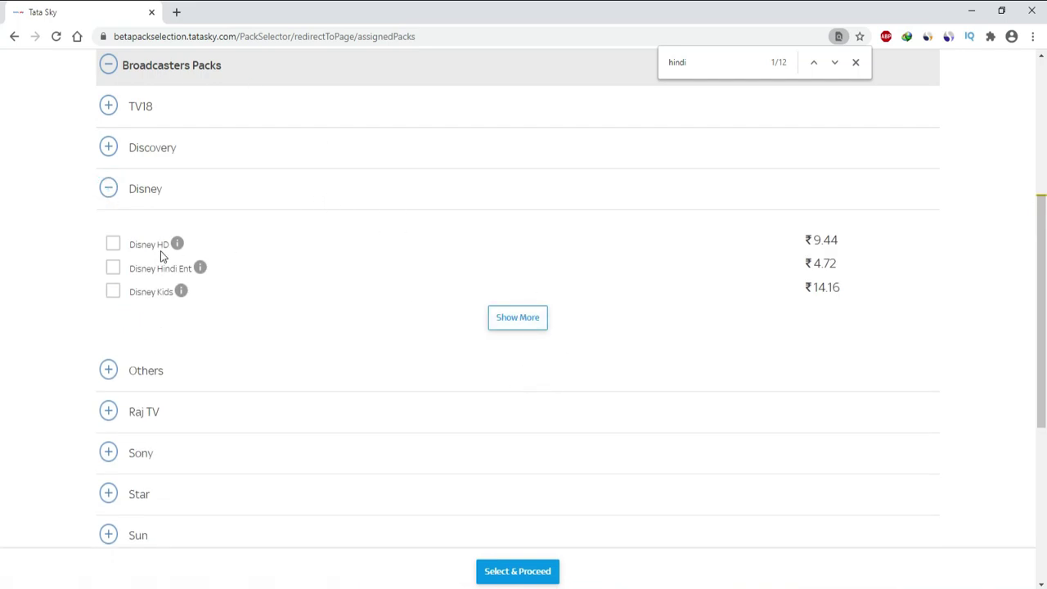
pyautogui.scroll(4, 546, 294)
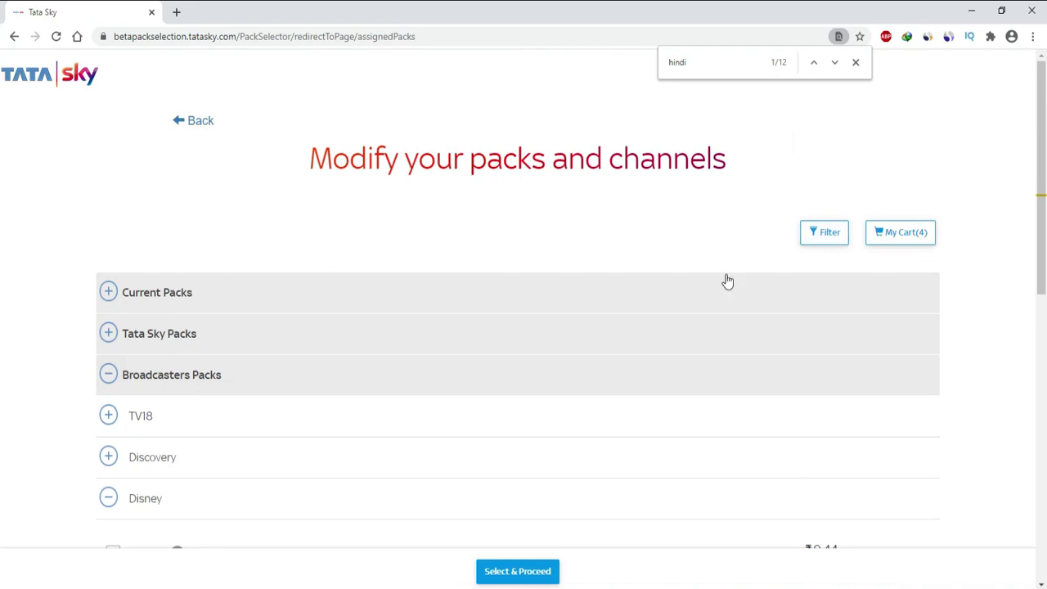
pyautogui.scroll(-1, 665, 302)
pyautogui.scroll(-3, 561, 358)
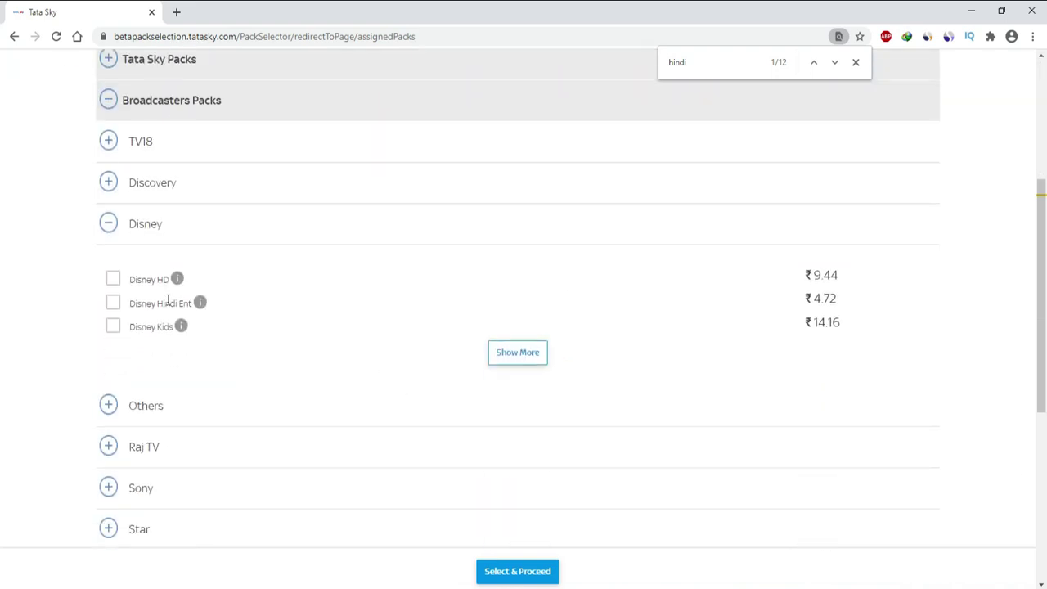
pyautogui.click(533, 358)
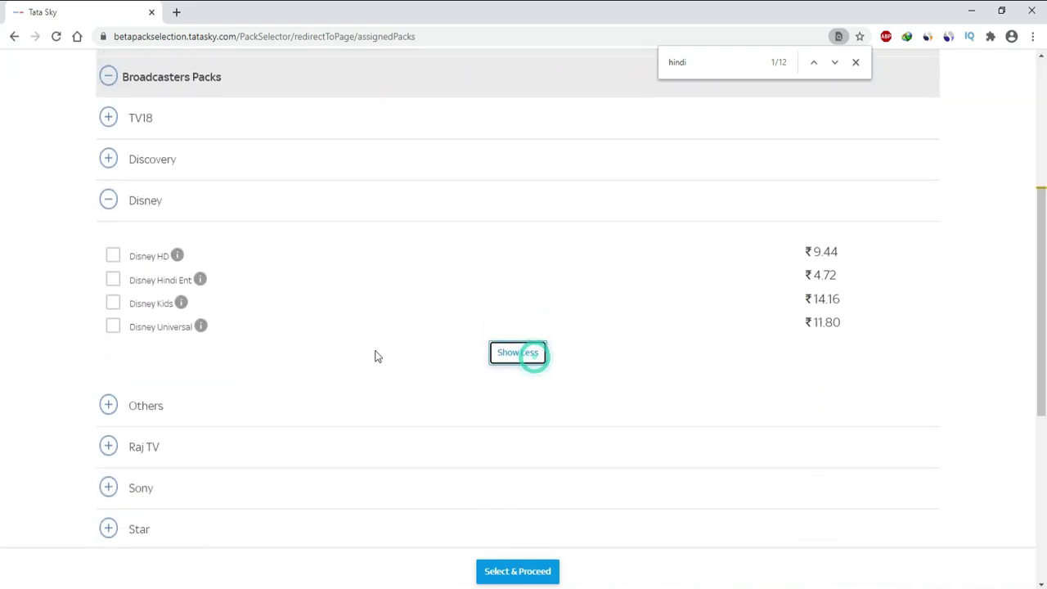
# Step: Examine the English Entertainment and Hindi Movies channels included in the Disney HD pack
pyautogui.click(179, 257)
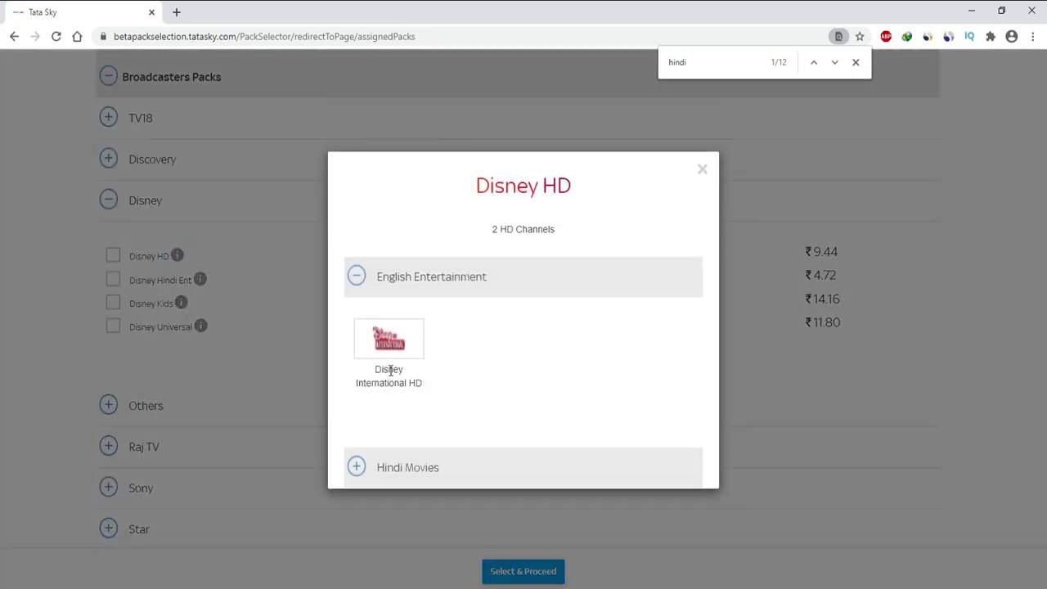
pyautogui.click(357, 466)
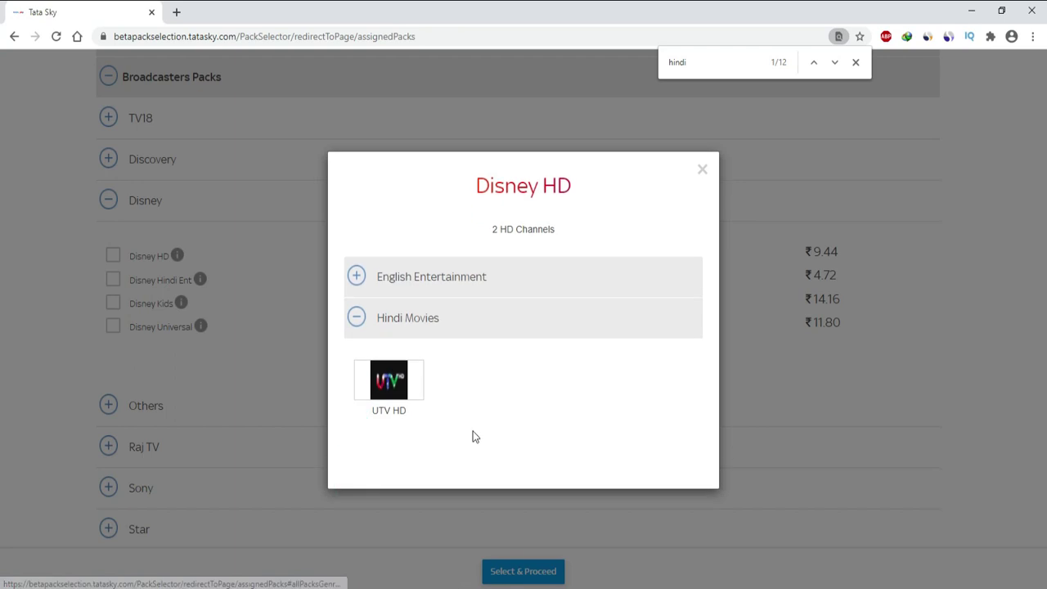
pyautogui.click(699, 174)
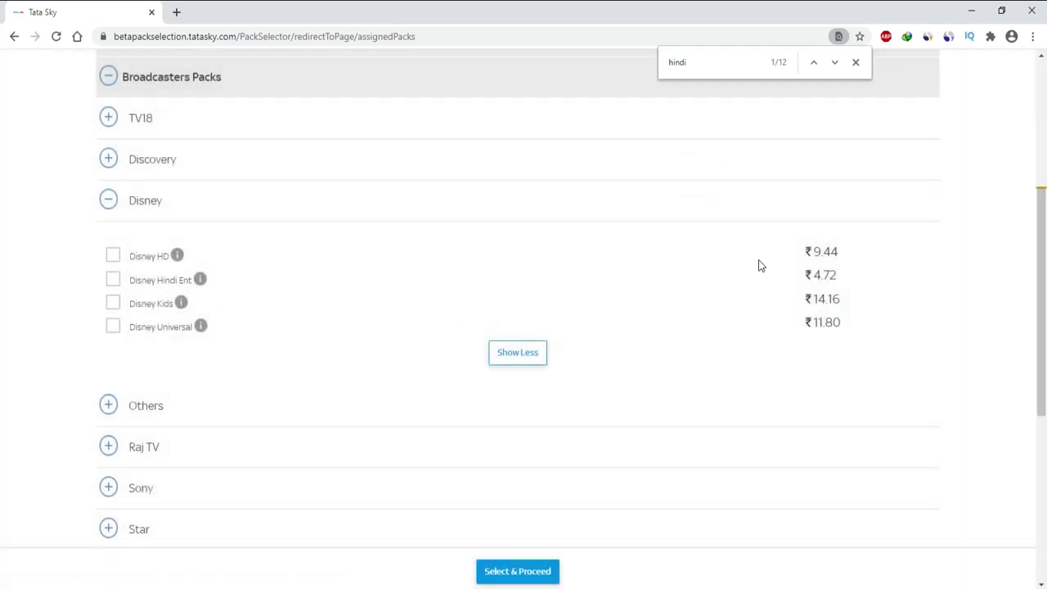
# Step: Review the Hindi Entertainment, Hindi Movies and Kids channels of the Disney Universal pack and select that pack
pyautogui.click(201, 327)
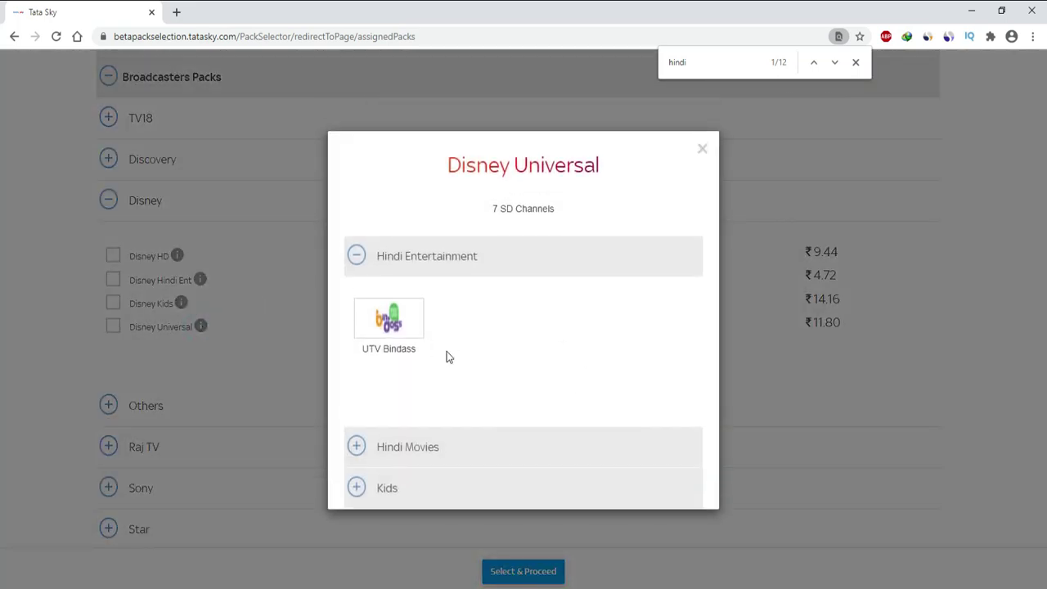
pyautogui.click(363, 446)
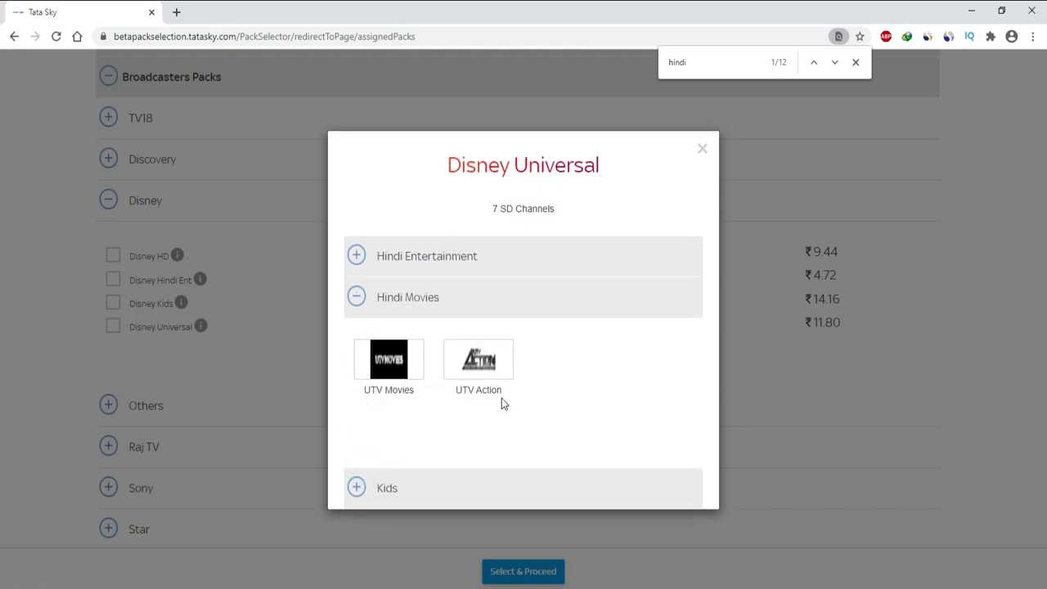
pyautogui.click(356, 489)
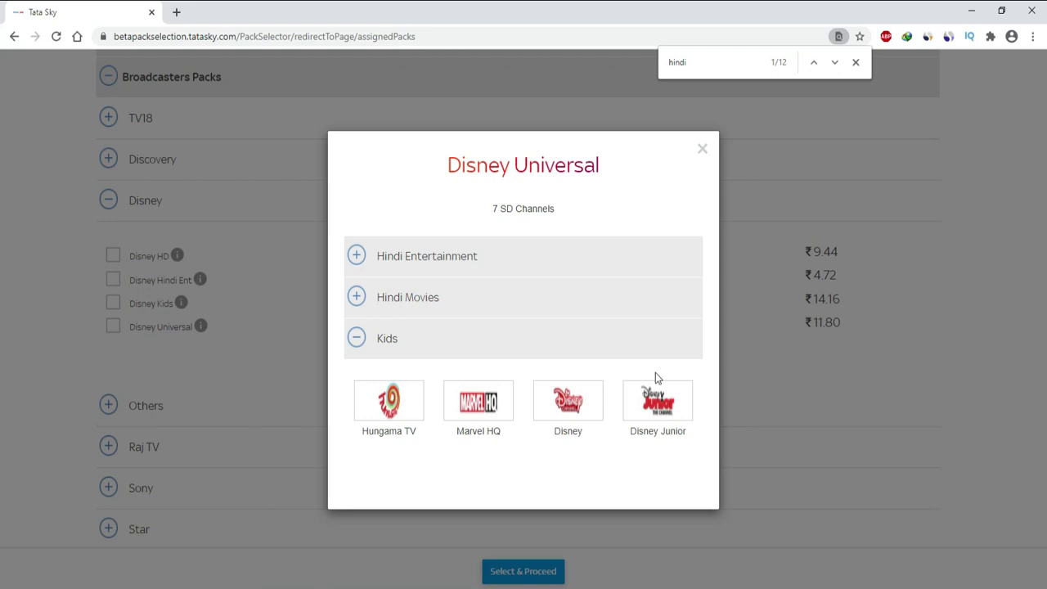
pyautogui.click(703, 149)
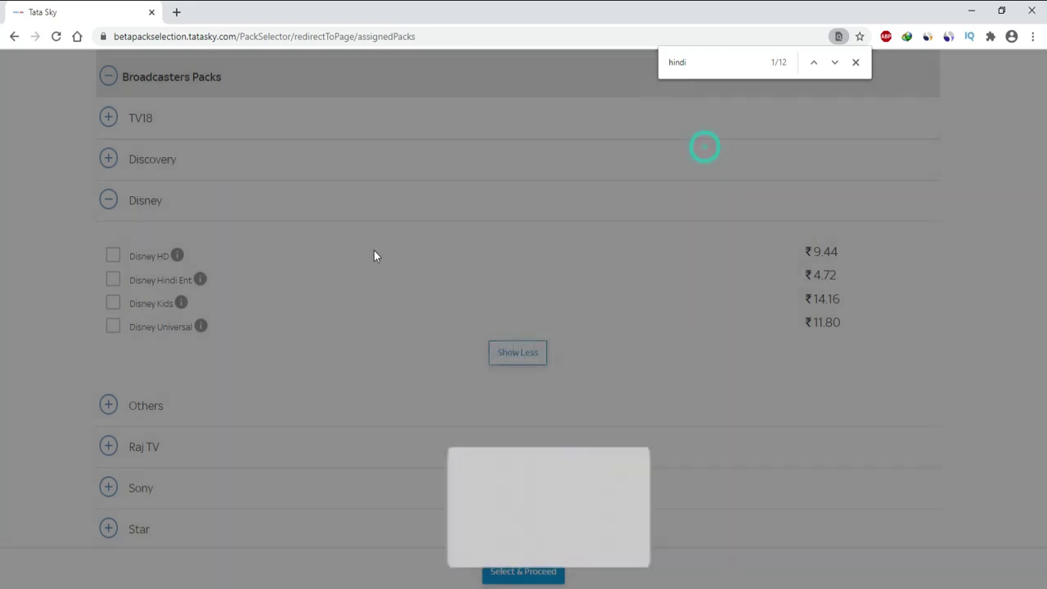
pyautogui.click(113, 326)
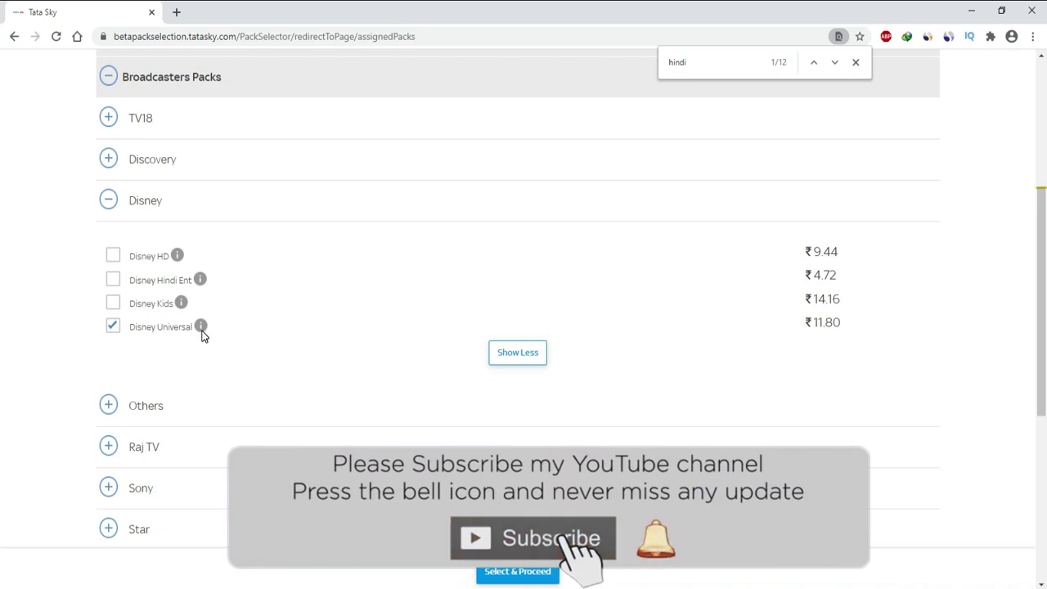
# Step: Compare the Hindi Movies channels of the Disney HD pack with the Hindi channels of the Disney Universal pack
pyautogui.click(178, 256)
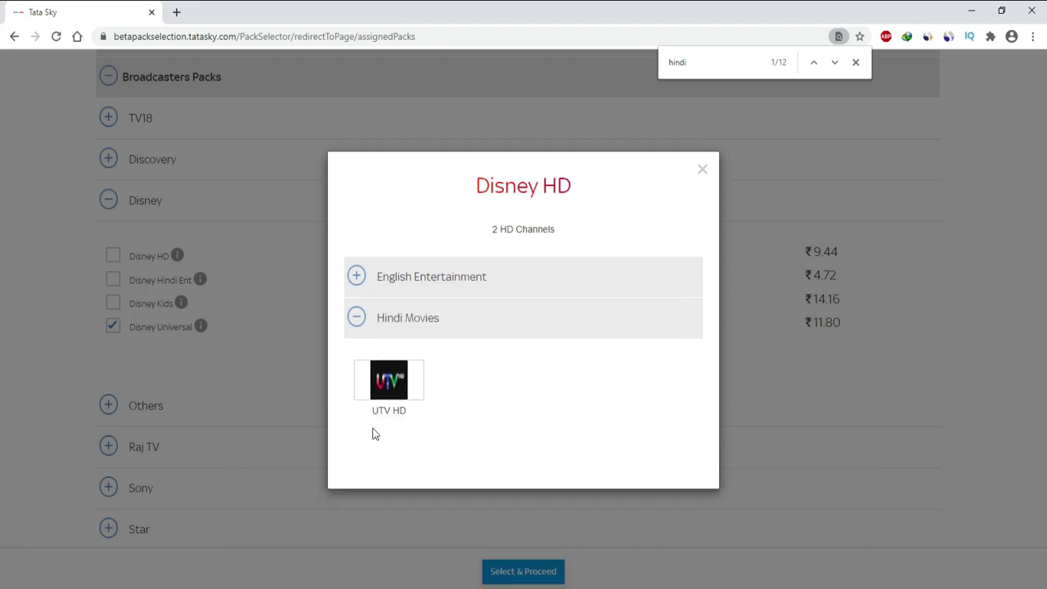
pyautogui.click(703, 171)
pyautogui.click(202, 326)
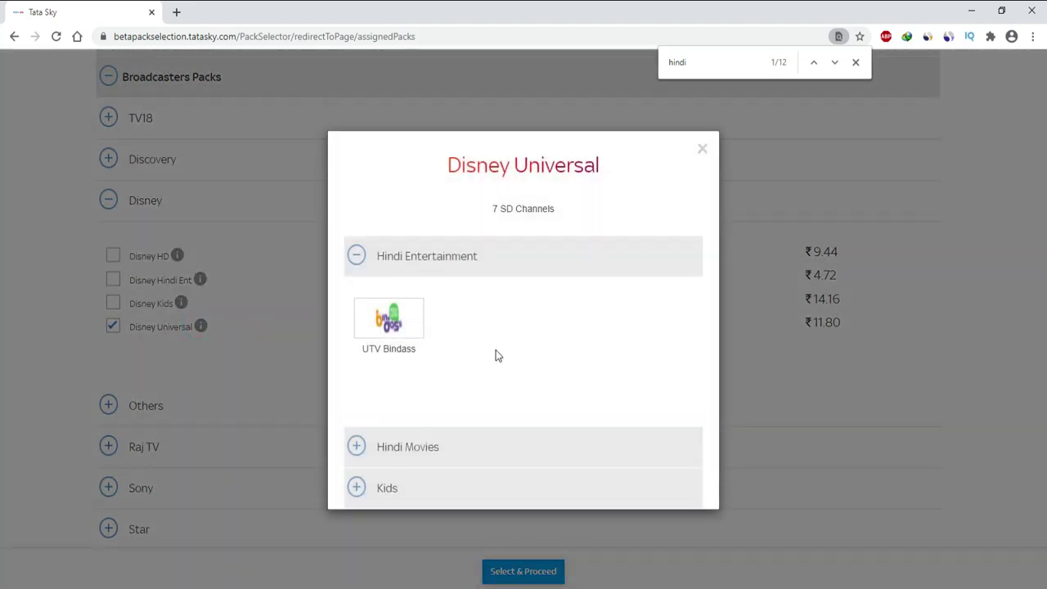
pyautogui.click(355, 444)
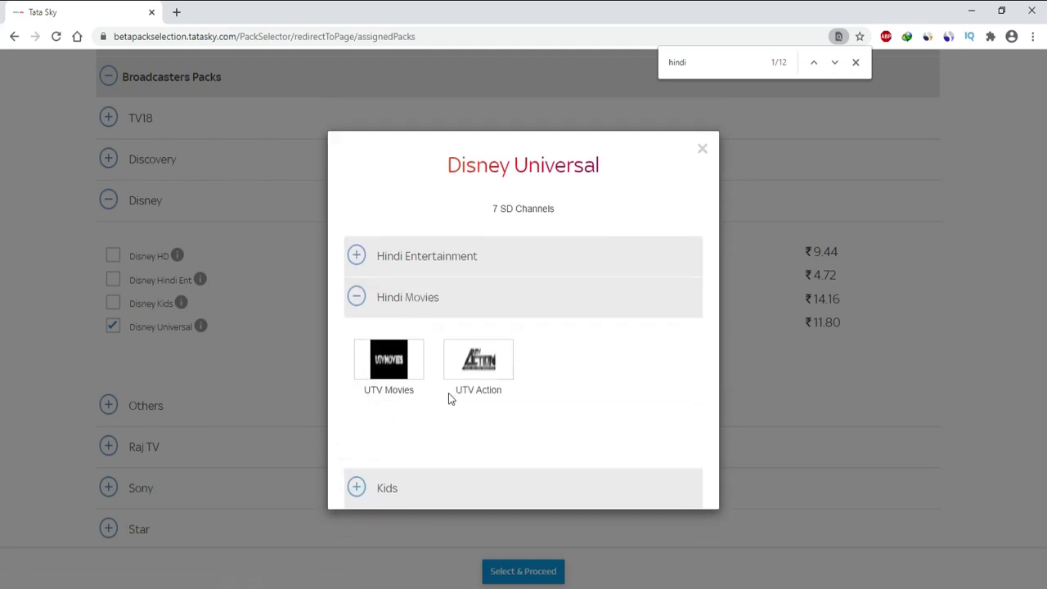
pyautogui.click(356, 257)
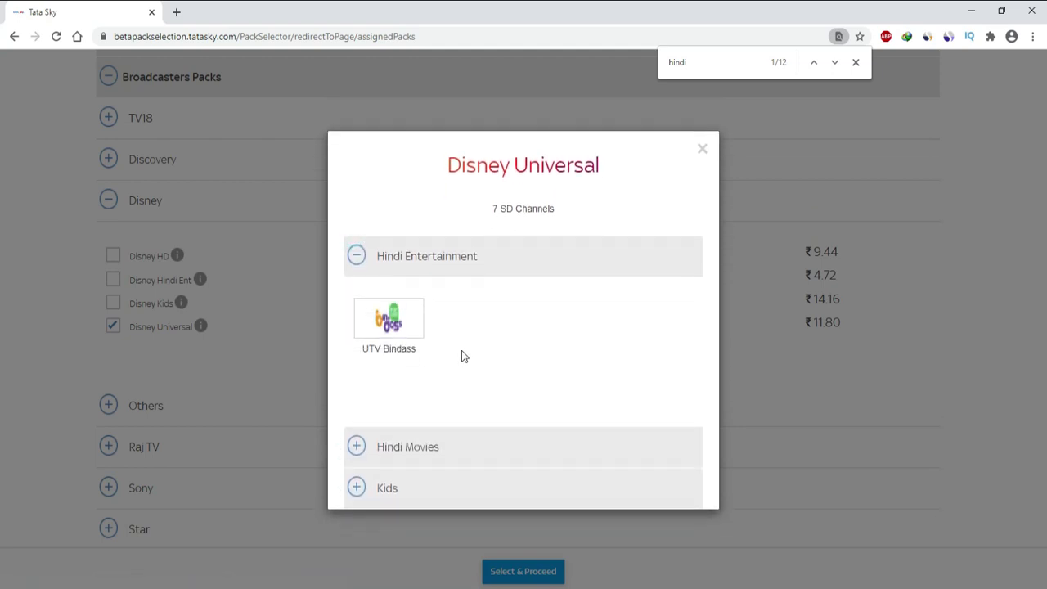
pyautogui.click(701, 148)
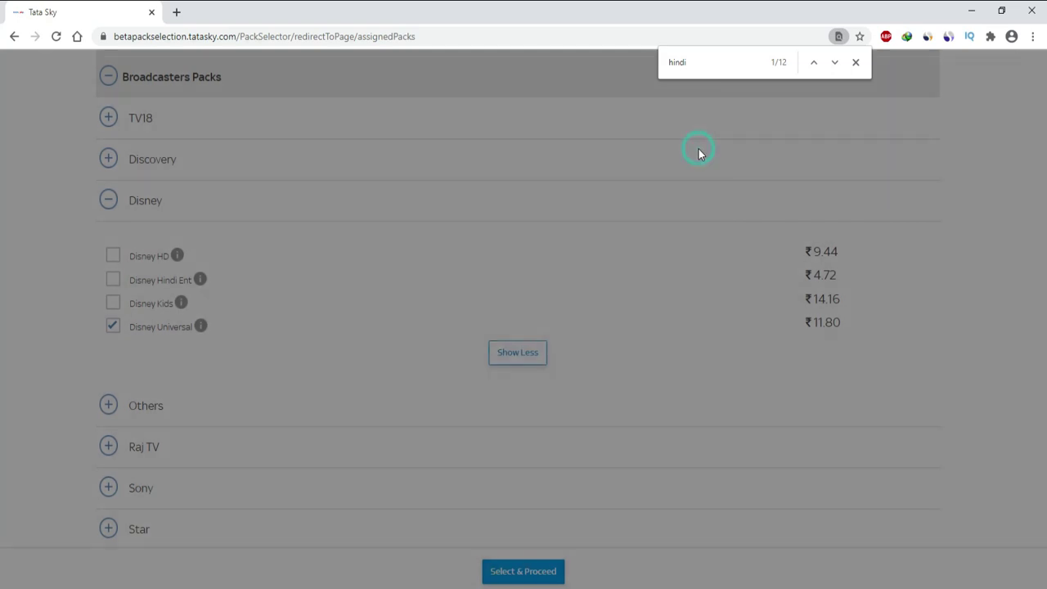
# Step: Collapse the Disney group and expand the Others group to show its complete pack list
pyautogui.click(109, 202)
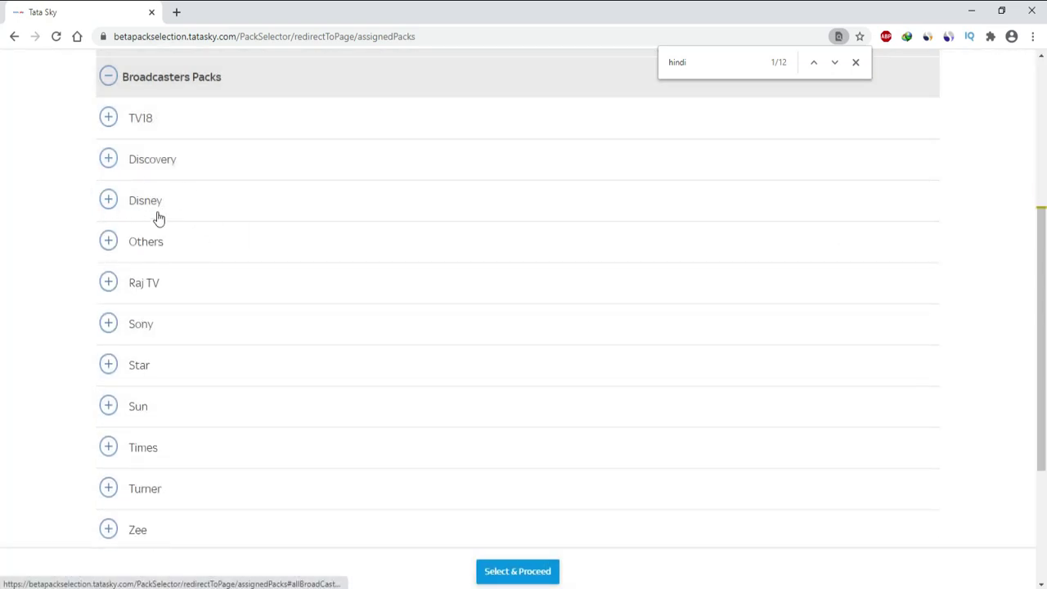
pyautogui.click(109, 247)
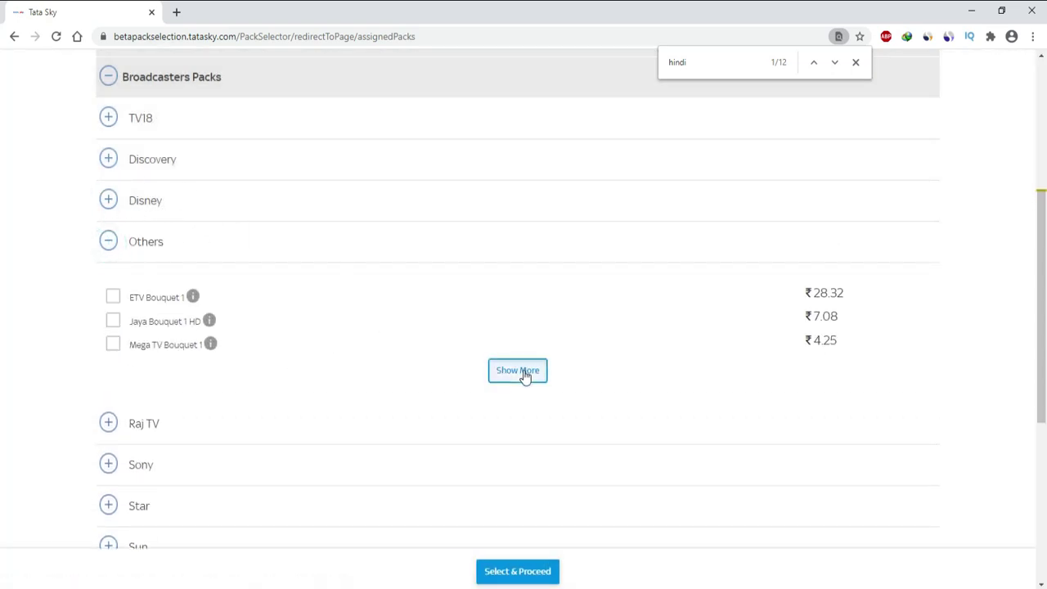
pyautogui.click(524, 373)
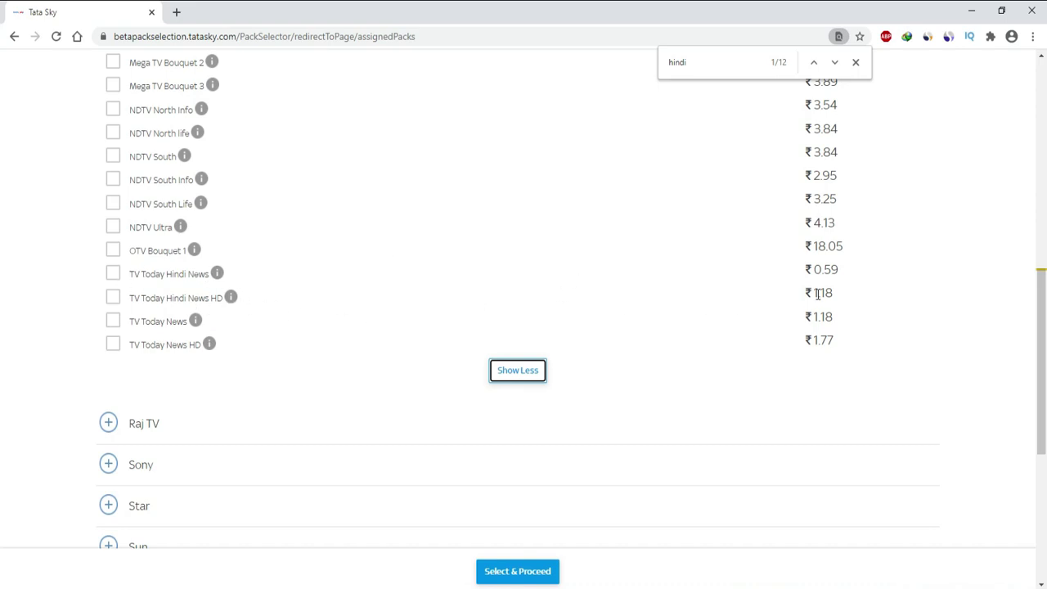
# Step: Review the Hindi News channels of the TV Today Hindi News HD pack and select that pack
pyautogui.click(238, 298)
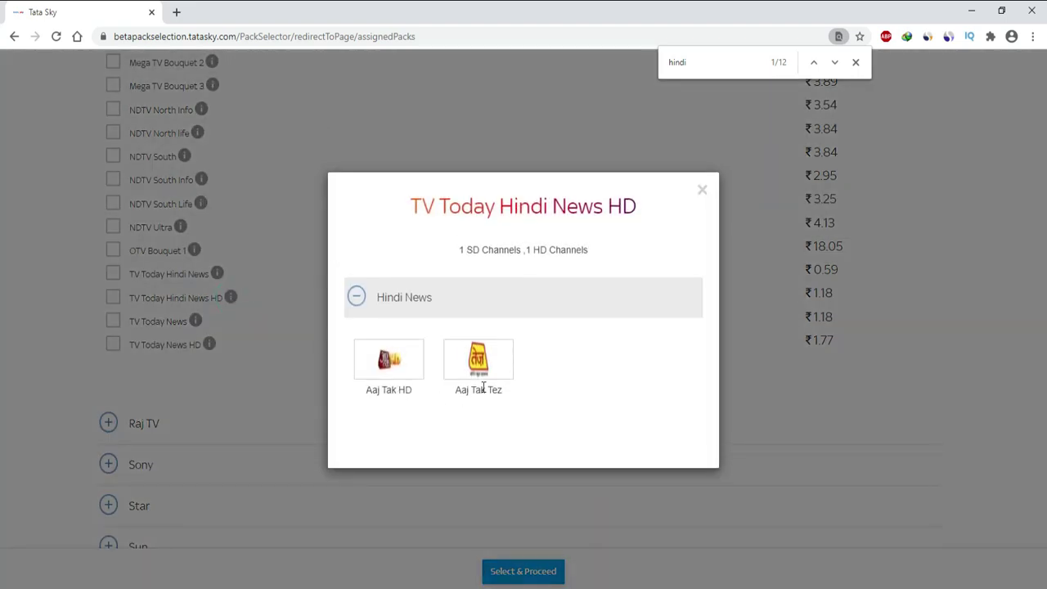
pyautogui.click(703, 192)
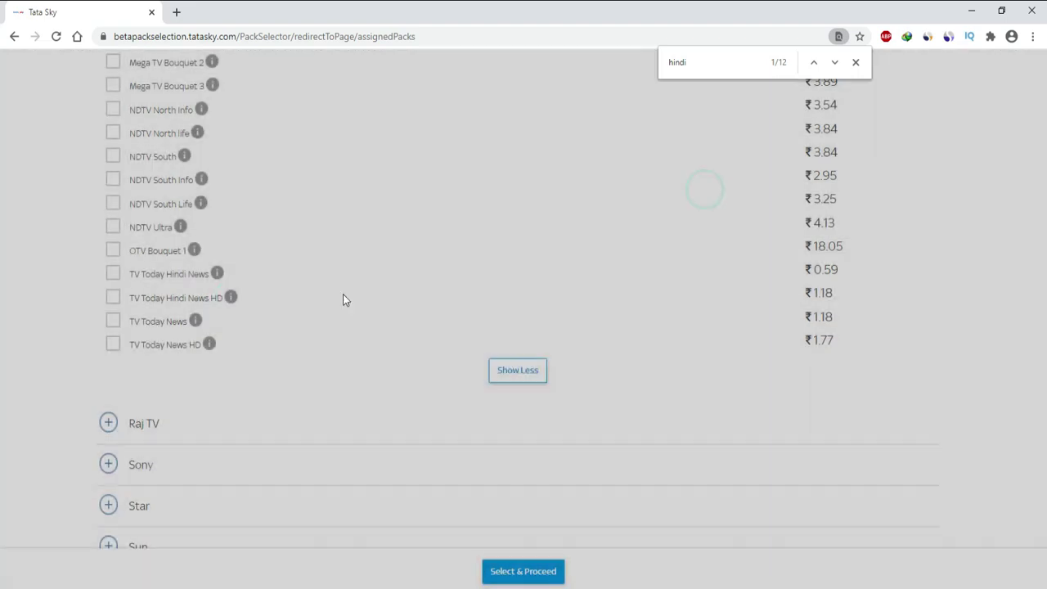
pyautogui.click(234, 297)
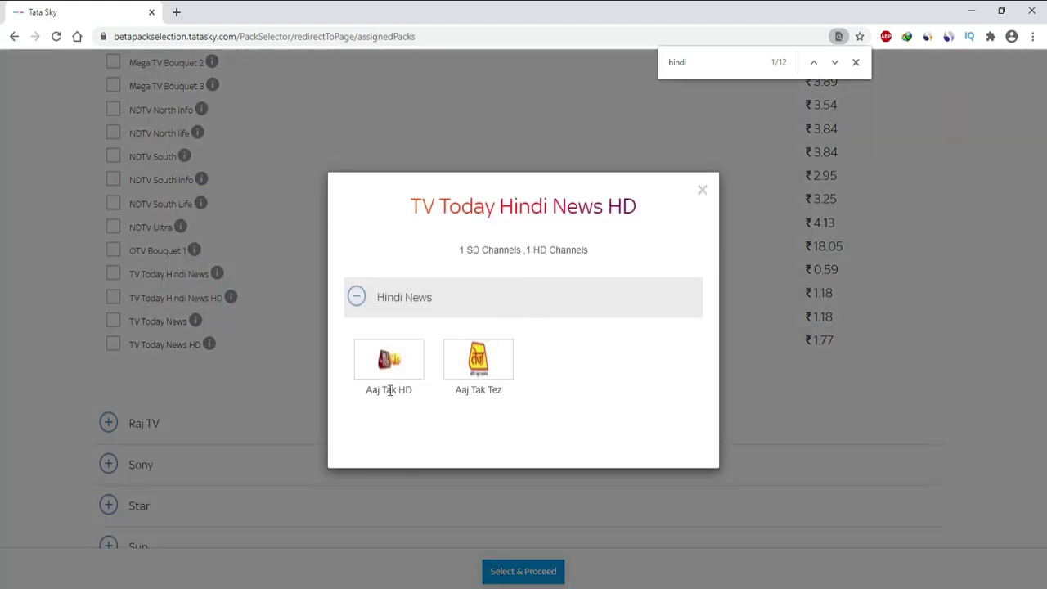
pyautogui.click(702, 192)
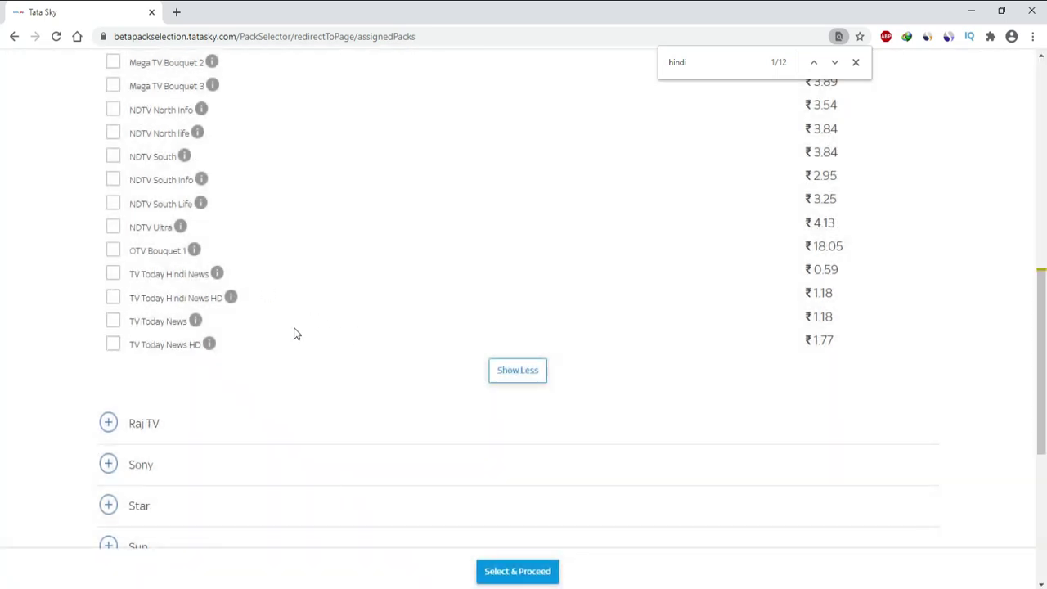
pyautogui.scroll(2, 290, 330)
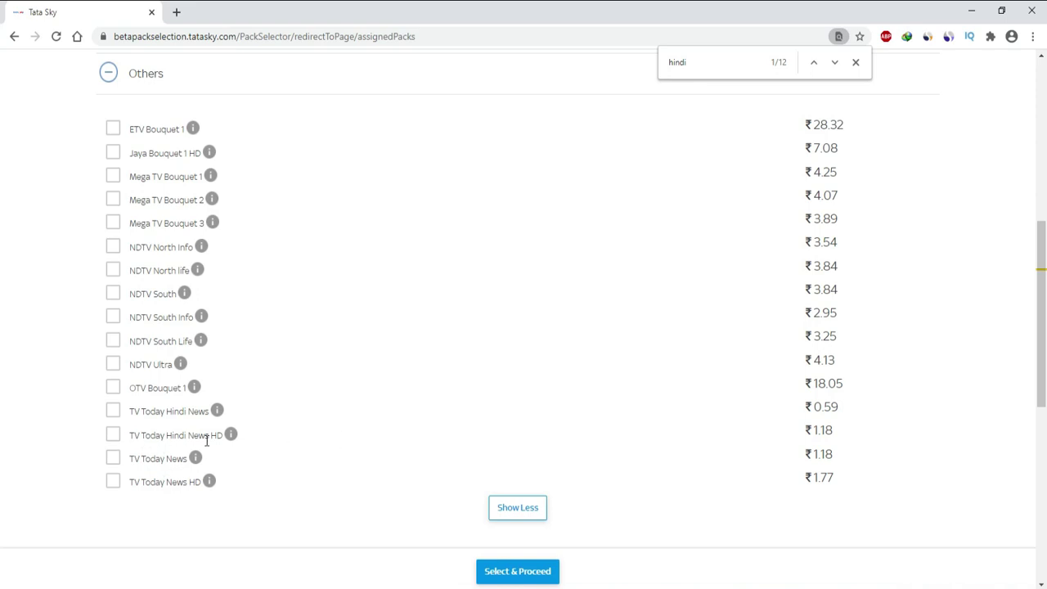
pyautogui.click(113, 435)
# Step: Examine the Hindi News, English News, and Knowledge and Lifestyle channels included in the NDTV Ultra pack
pyautogui.click(181, 364)
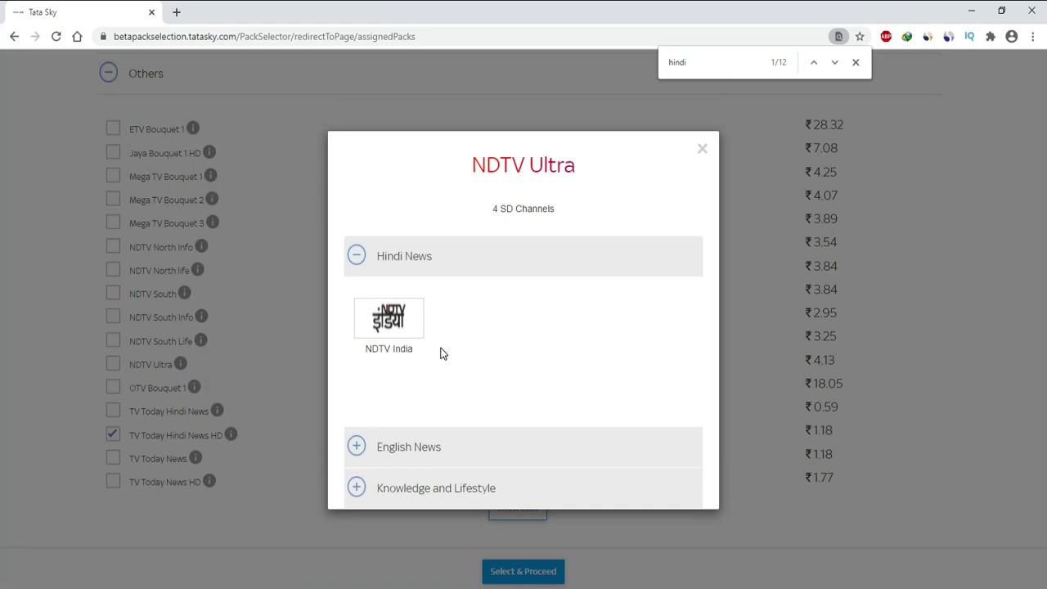
pyautogui.click(364, 448)
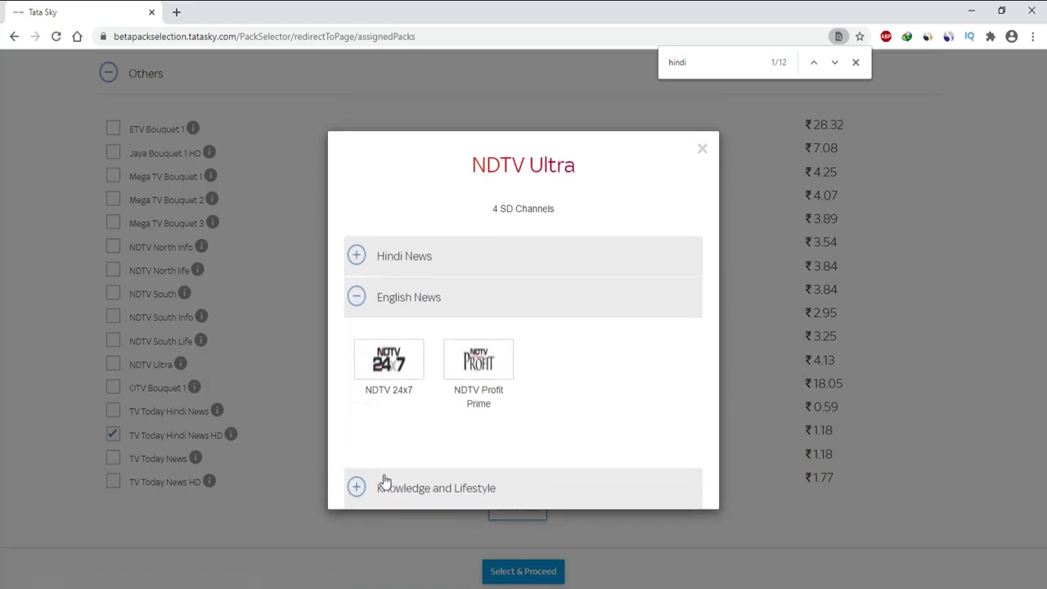
pyautogui.click(357, 488)
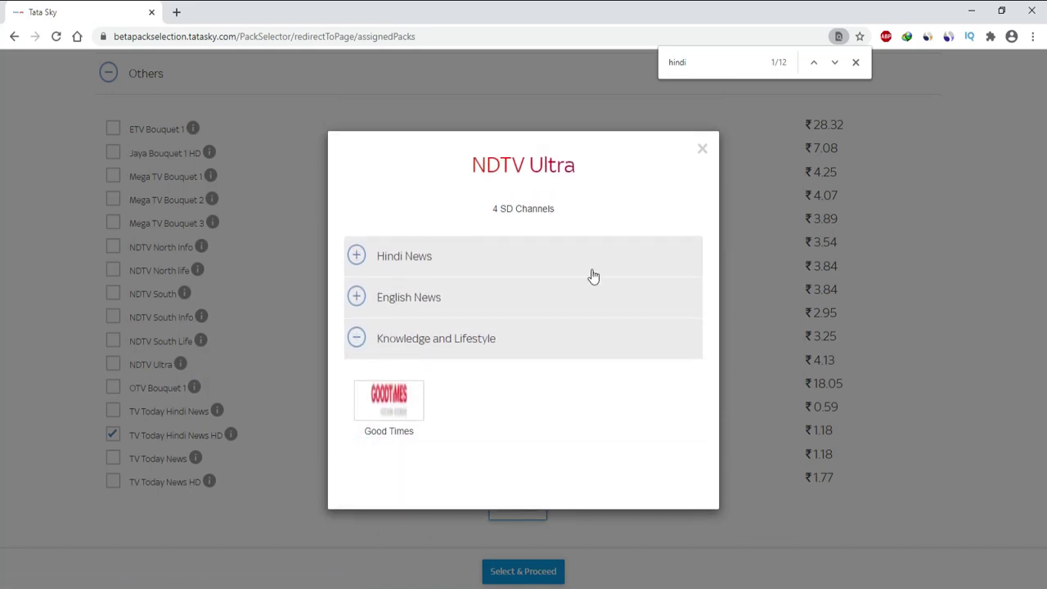
pyautogui.click(701, 149)
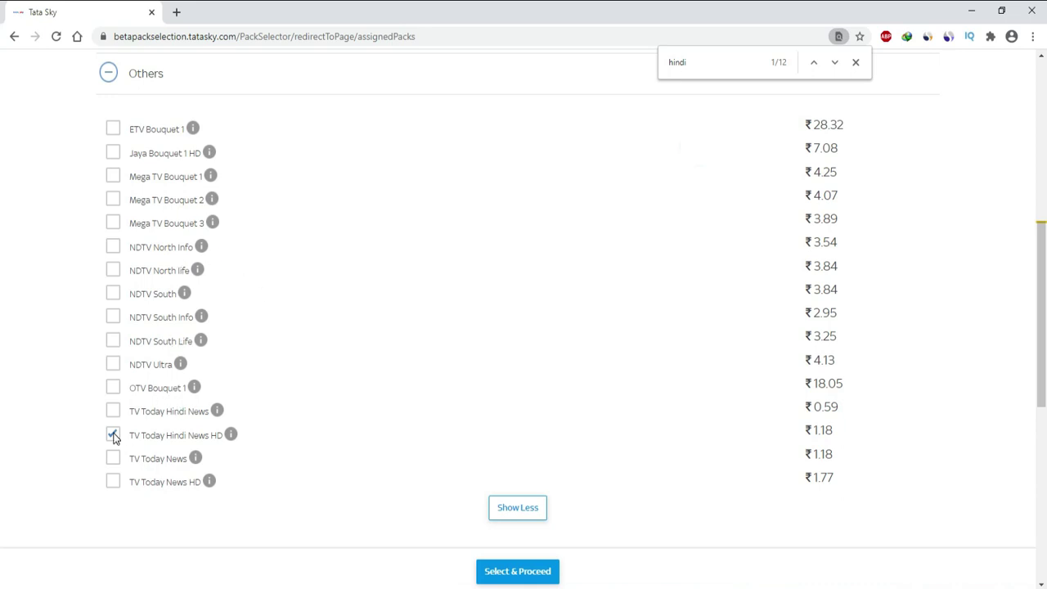
# Step: Collapse the Others group and check which packs the Raj TV group offers, leaving that group collapsed
pyautogui.click(107, 73)
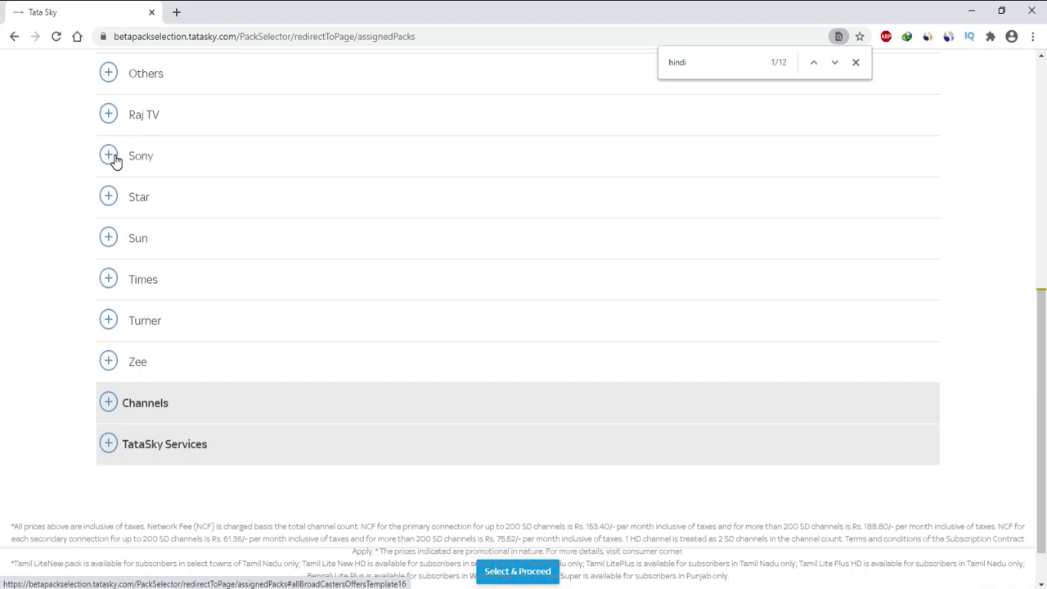
pyautogui.click(109, 114)
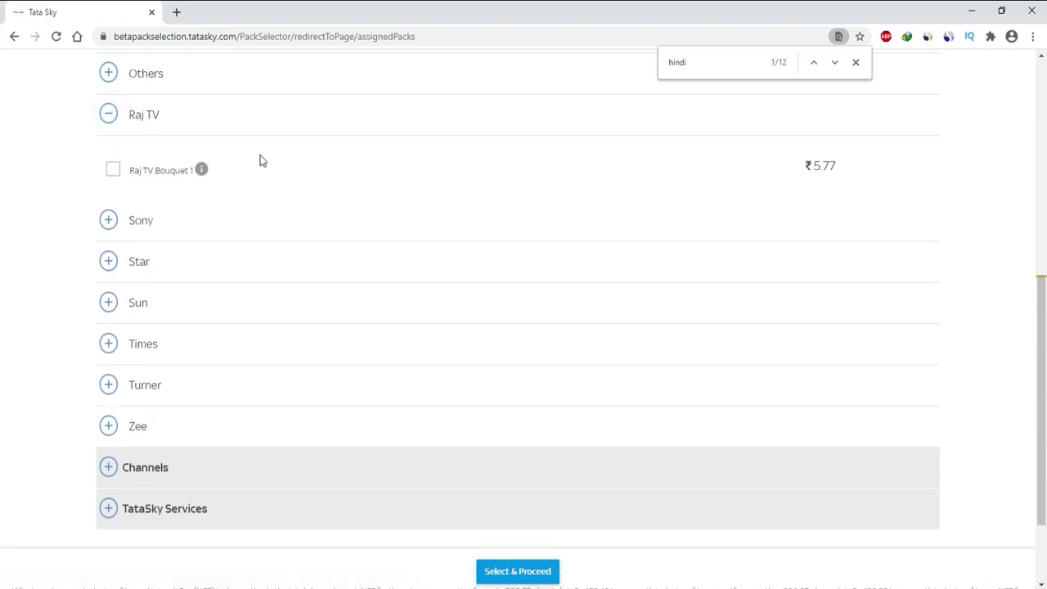
pyautogui.click(186, 132)
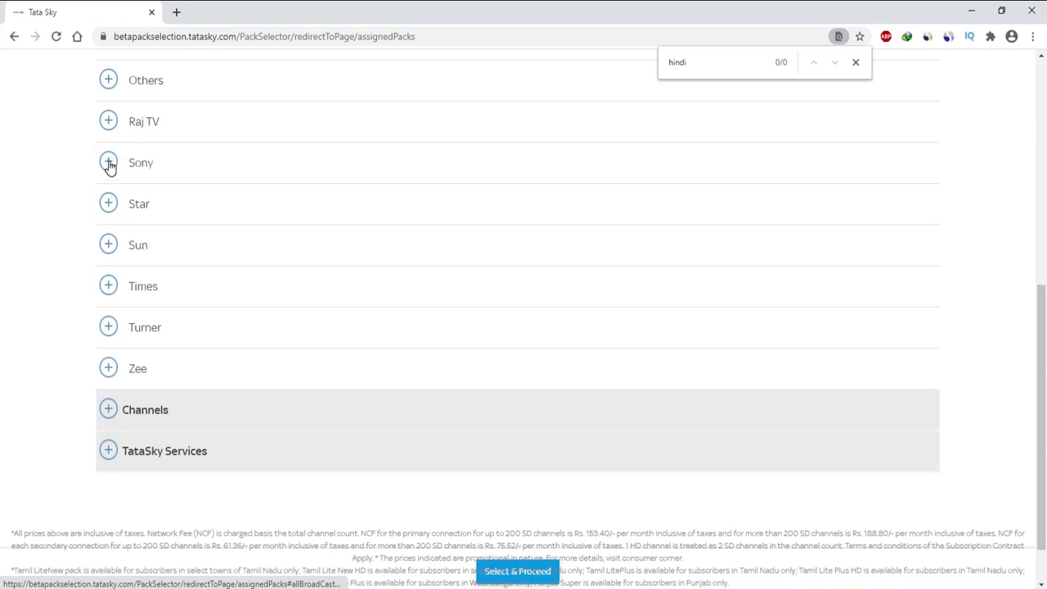
# Step: Review the Sony Happy India B HD pack's entertainment, movie, sports, kids and knowledge channels in the Sony group and select that pack
pyautogui.click(109, 164)
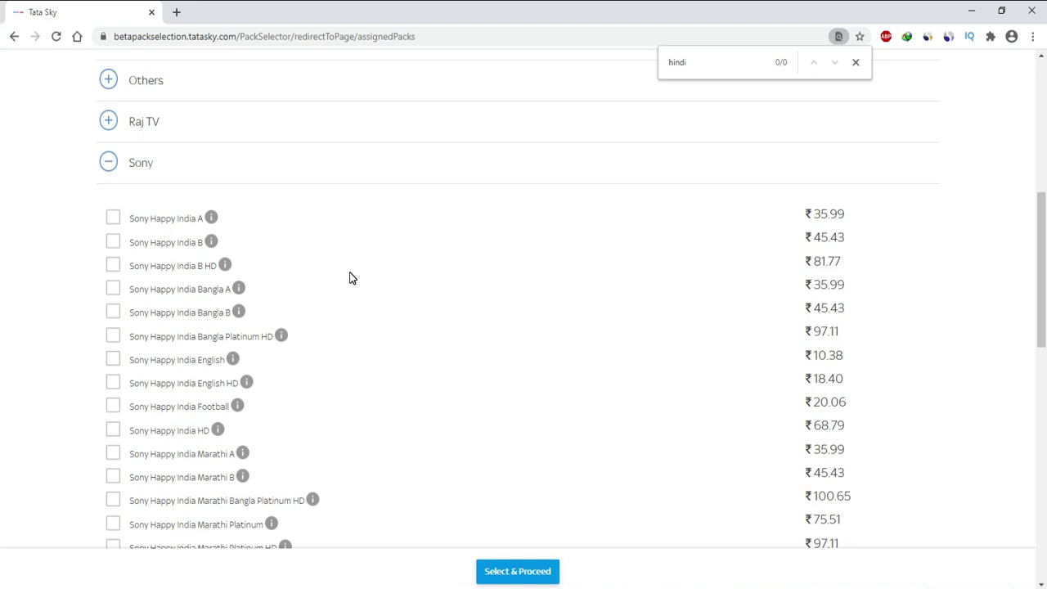
pyautogui.click(225, 266)
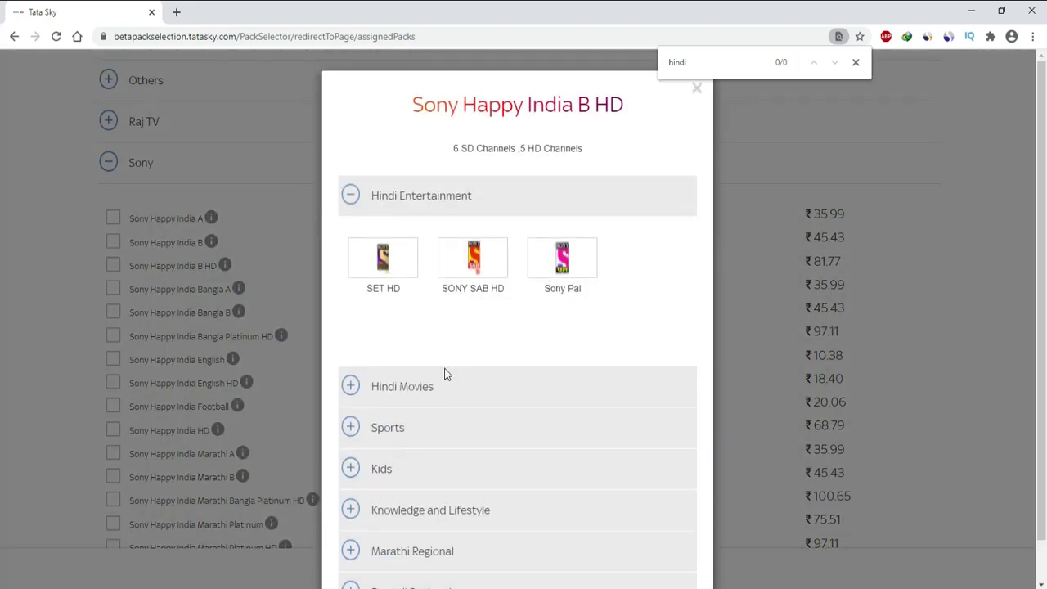
pyautogui.click(350, 386)
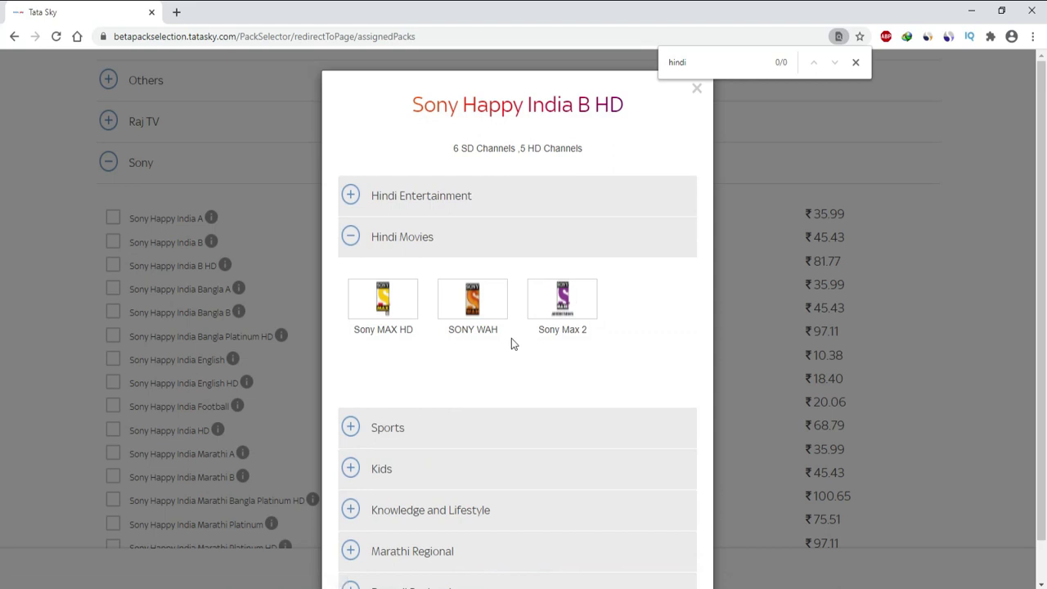
pyautogui.click(350, 429)
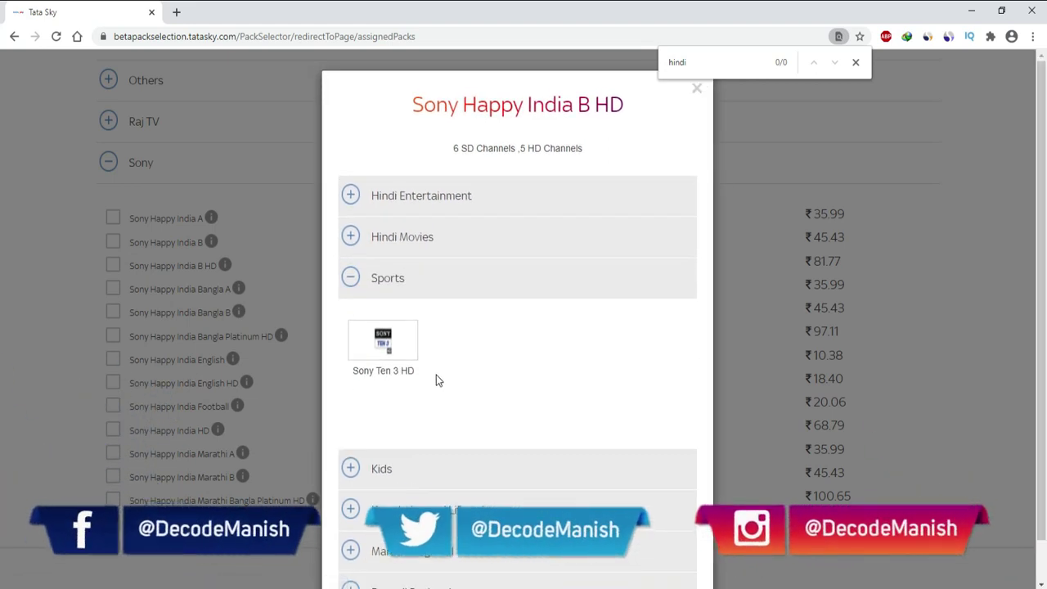
pyautogui.click(351, 422)
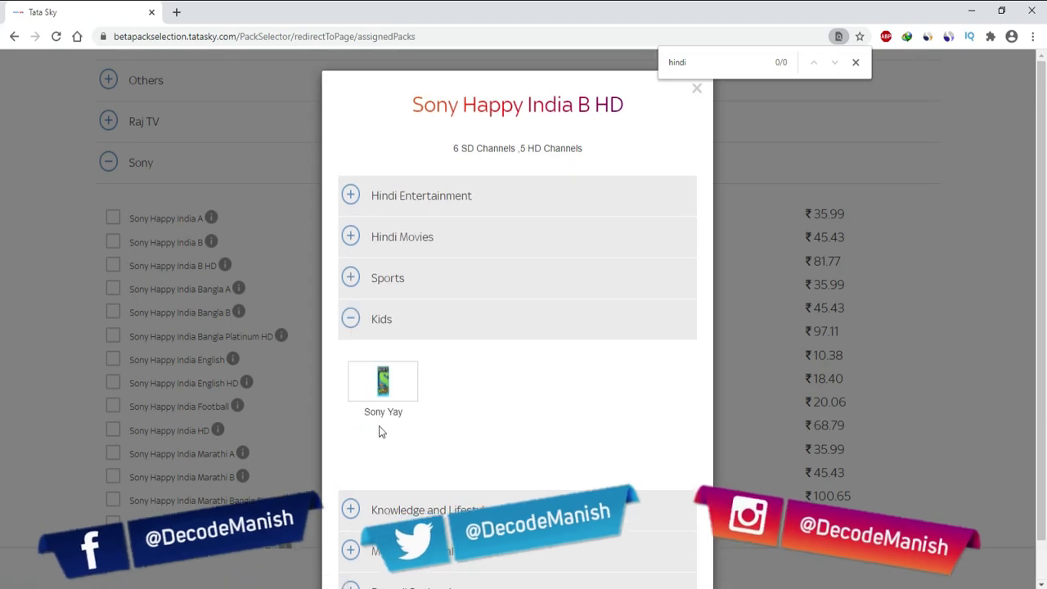
pyautogui.click(350, 509)
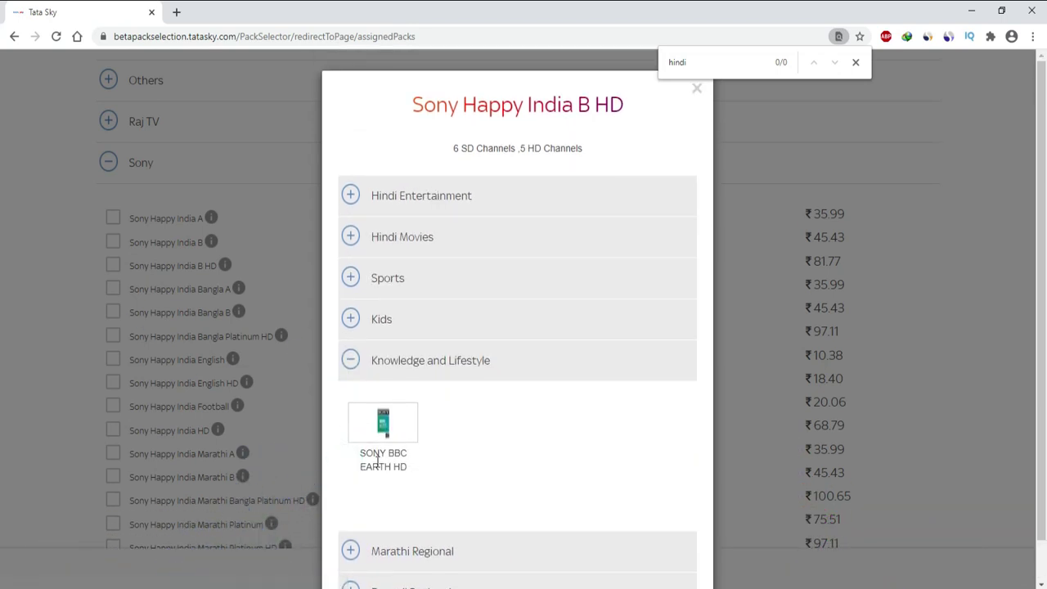
pyautogui.click(696, 89)
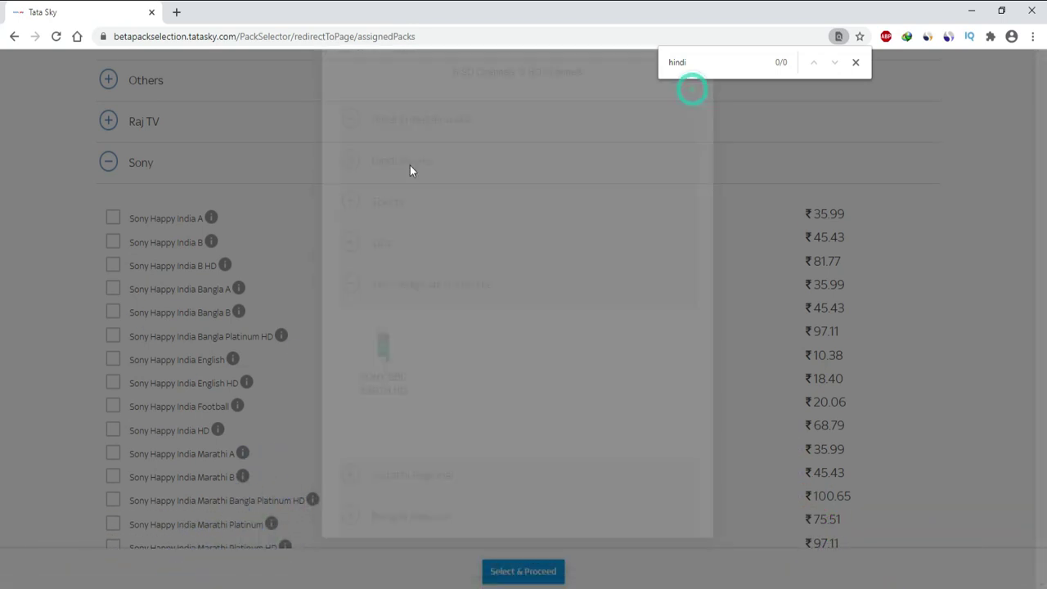
pyautogui.click(114, 265)
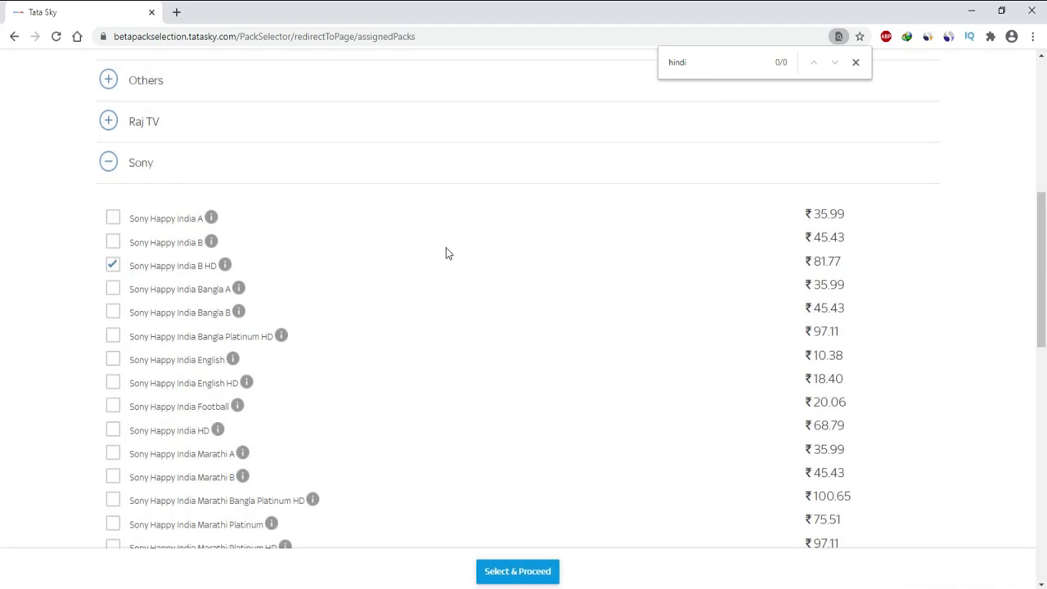
# Step: Collapse the Sony group and search the complete Star pack list for packs with "hindi" in their names
pyautogui.click(109, 162)
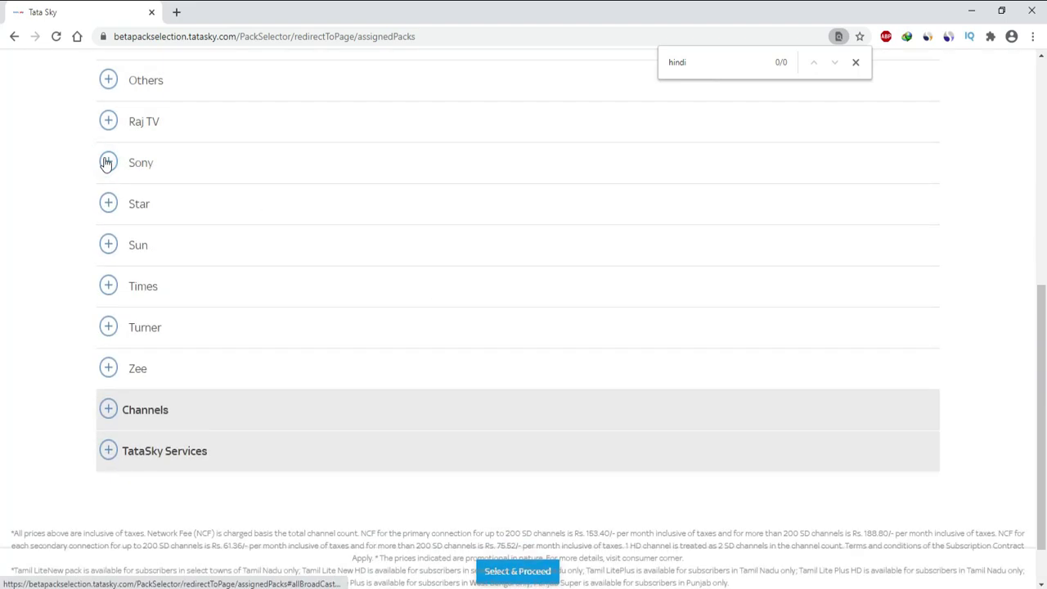
pyautogui.click(109, 204)
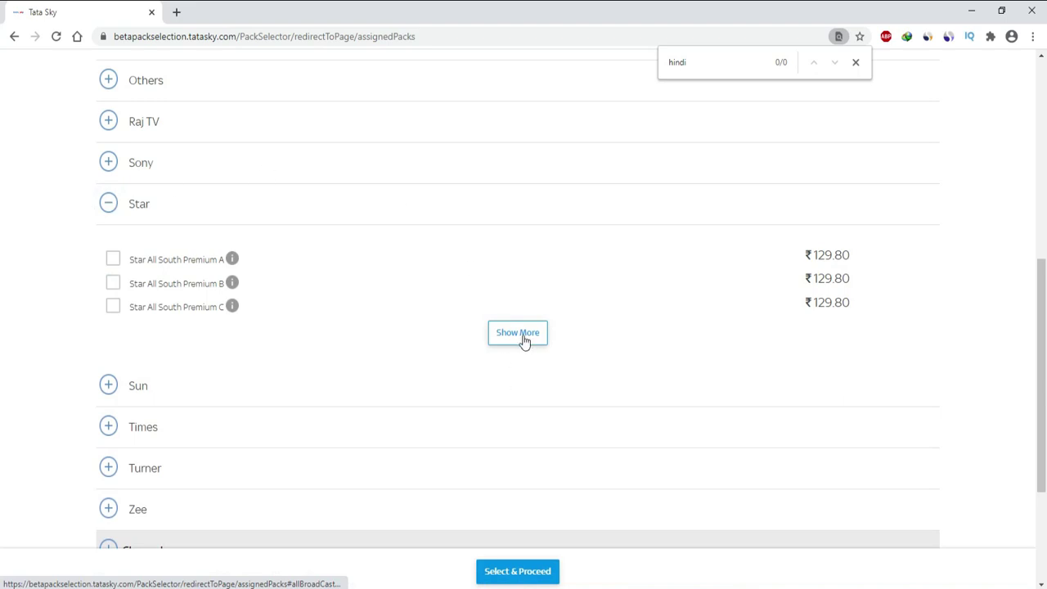
pyautogui.click(522, 333)
pyautogui.scroll(3, 661, 145)
pyautogui.doubleClick(692, 64)
pyautogui.press('Return')
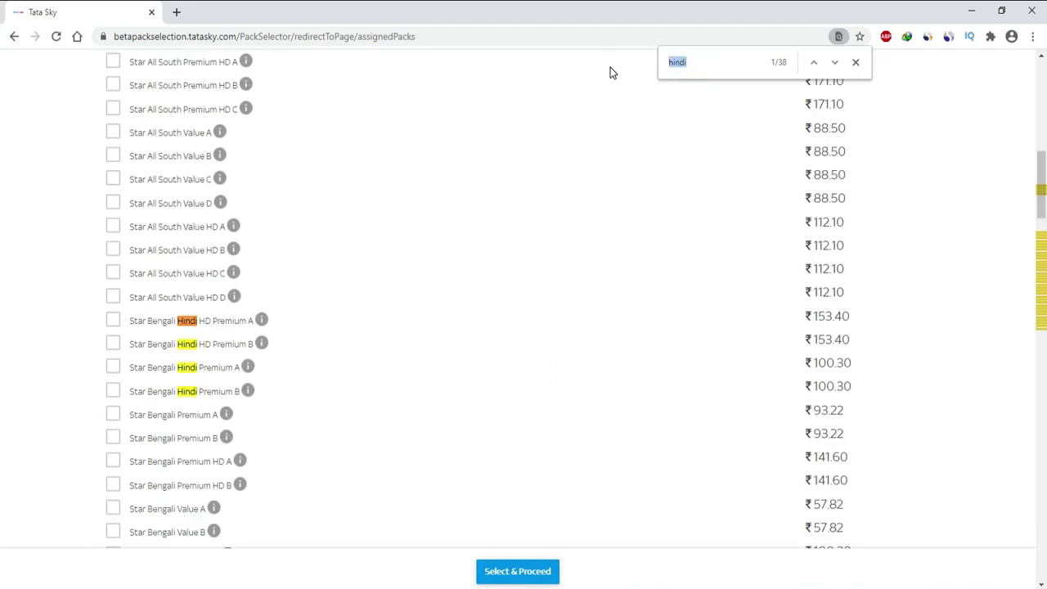
pyautogui.scroll(4, 318, 382)
pyautogui.scroll(-10, 318, 382)
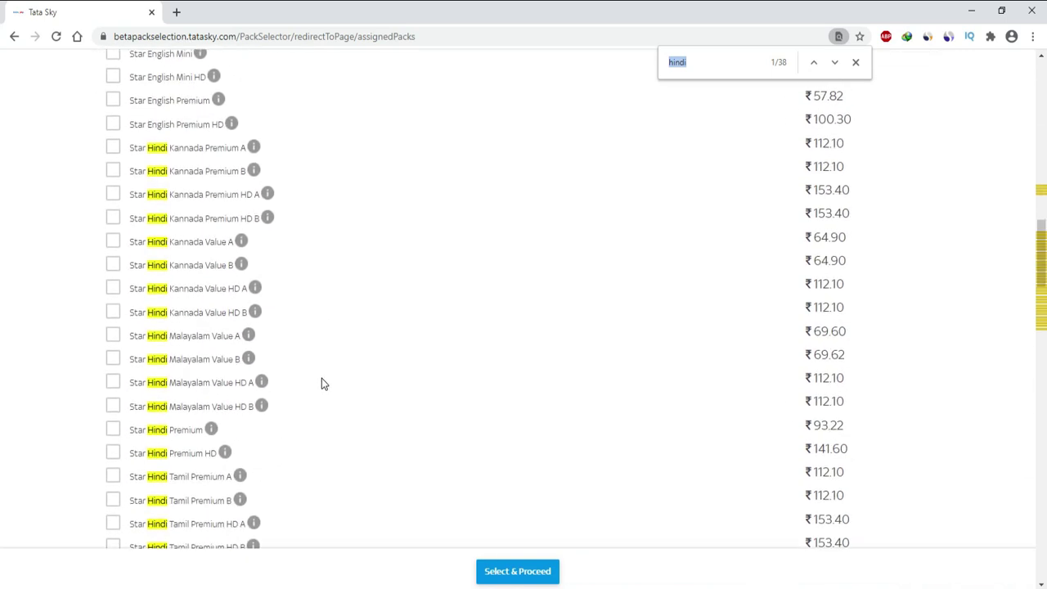
pyautogui.scroll(-6, 322, 383)
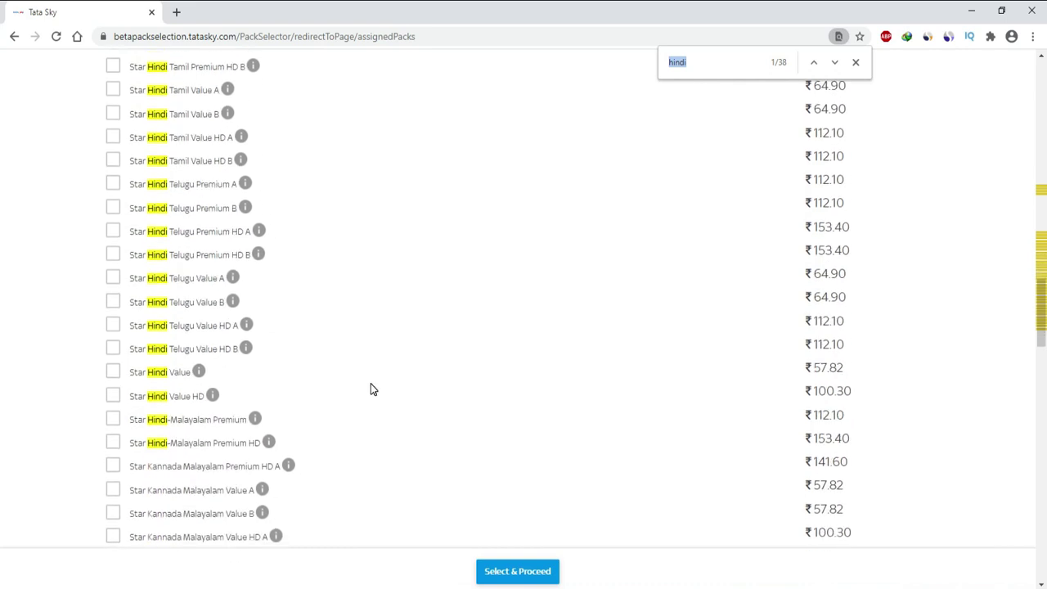
pyautogui.scroll(-1, 371, 389)
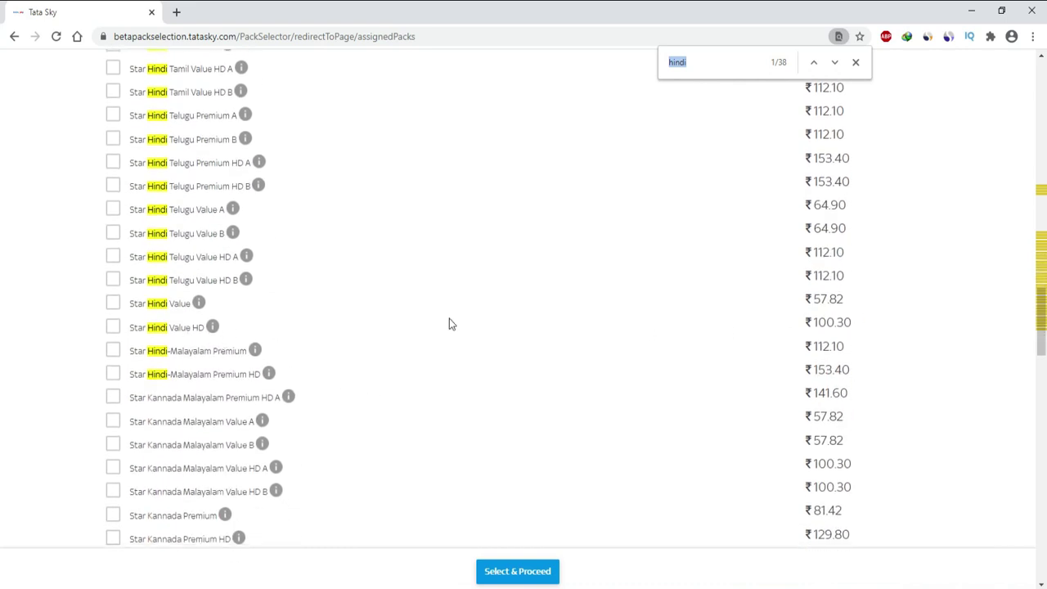
# Step: Review the Star Hindi Value HD pack's Hindi Movies, Sports, and Knowledge and Lifestyle channels and select that pack
pyautogui.click(212, 327)
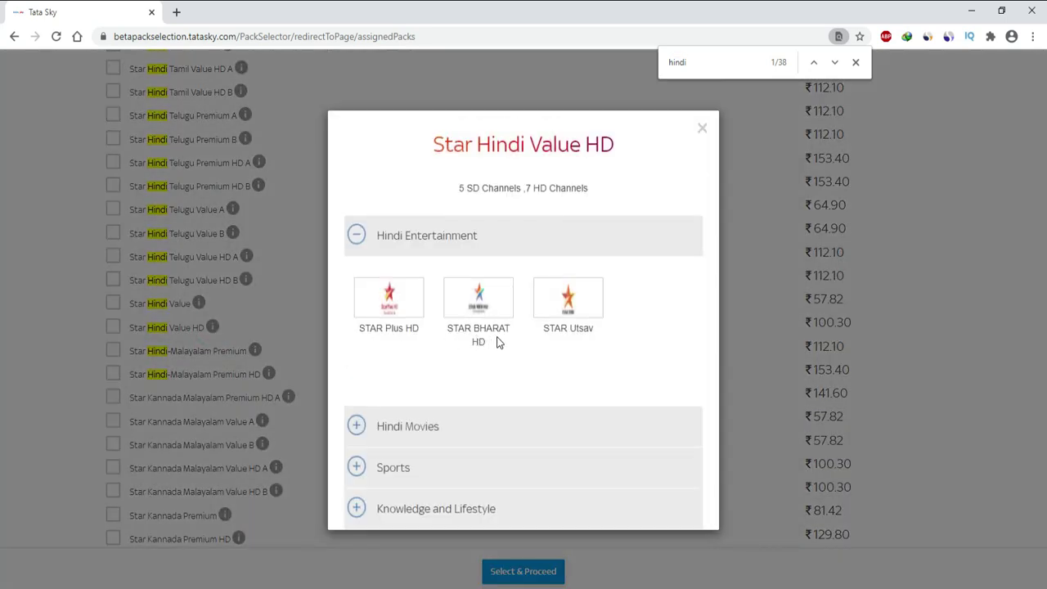
pyautogui.click(359, 430)
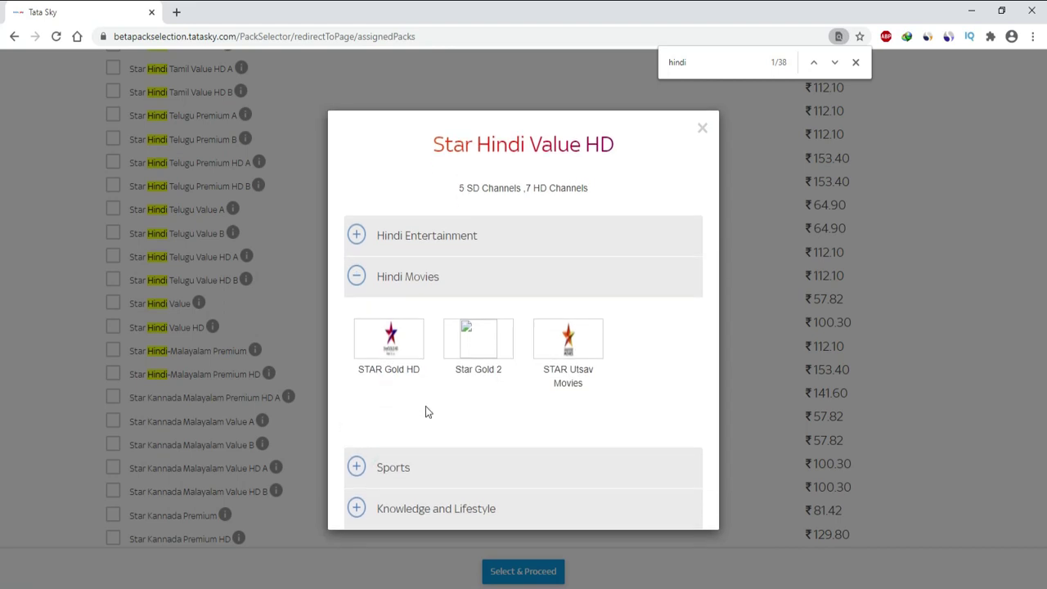
pyautogui.click(358, 468)
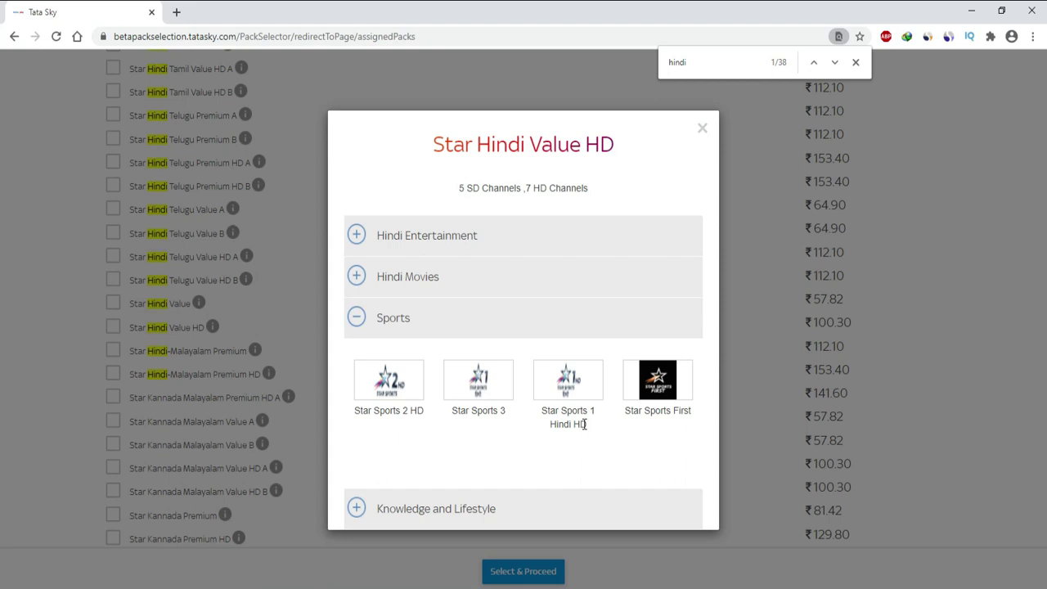
pyautogui.click(355, 510)
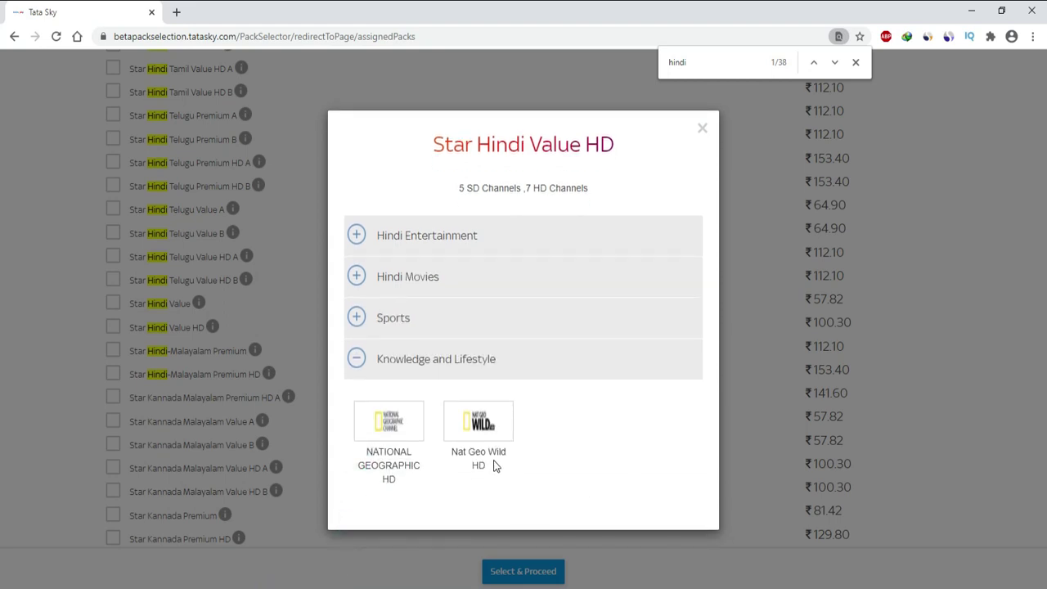
pyautogui.click(702, 128)
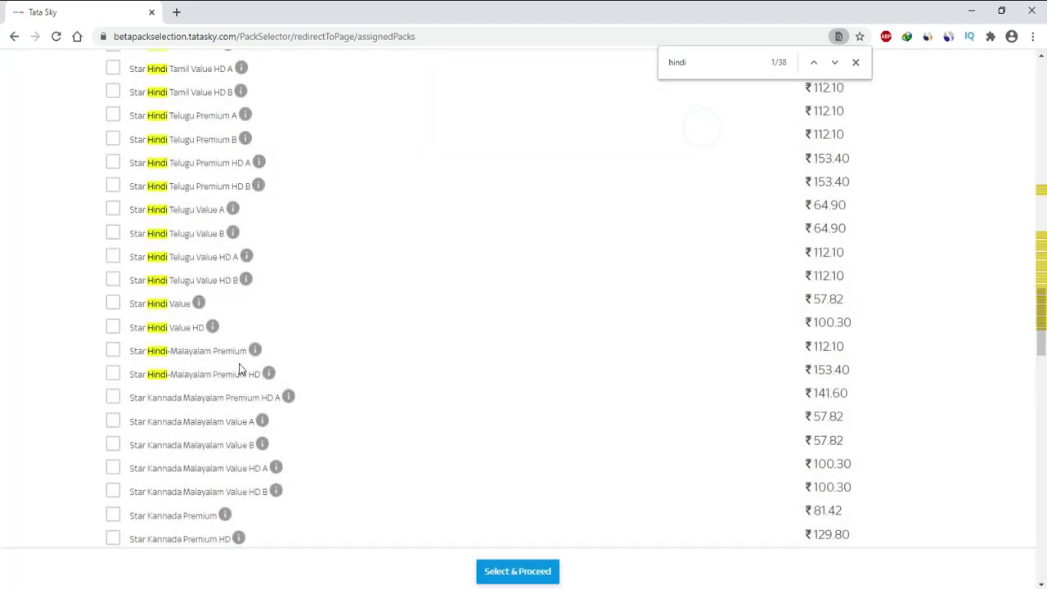
pyautogui.click(113, 328)
# Step: Collapse the Star group and expand the Times group to show its complete pack list
pyautogui.scroll(15, 123, 319)
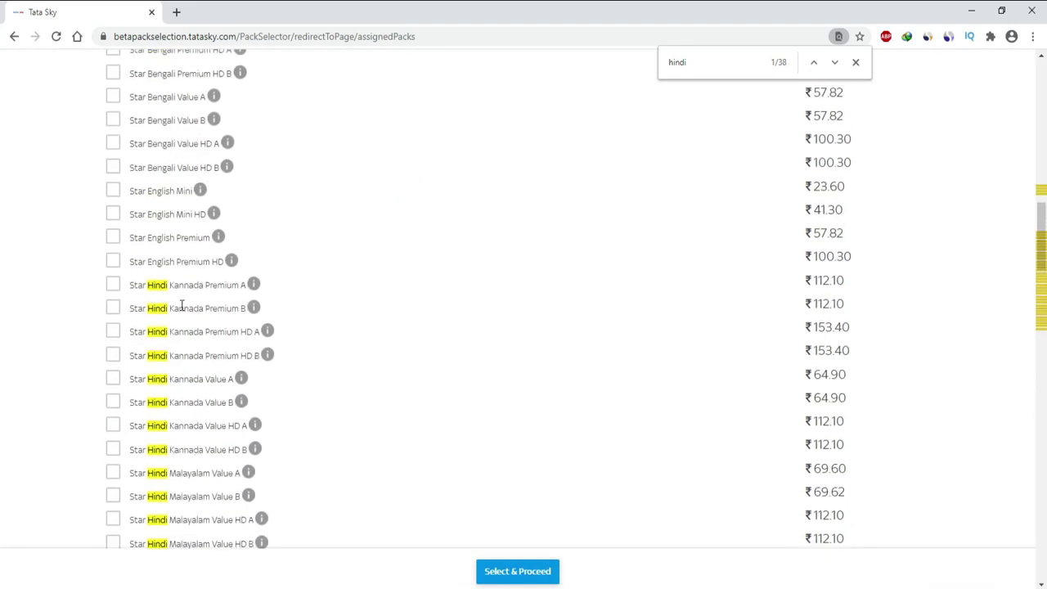
pyautogui.scroll(4, 148, 290)
pyautogui.click(108, 280)
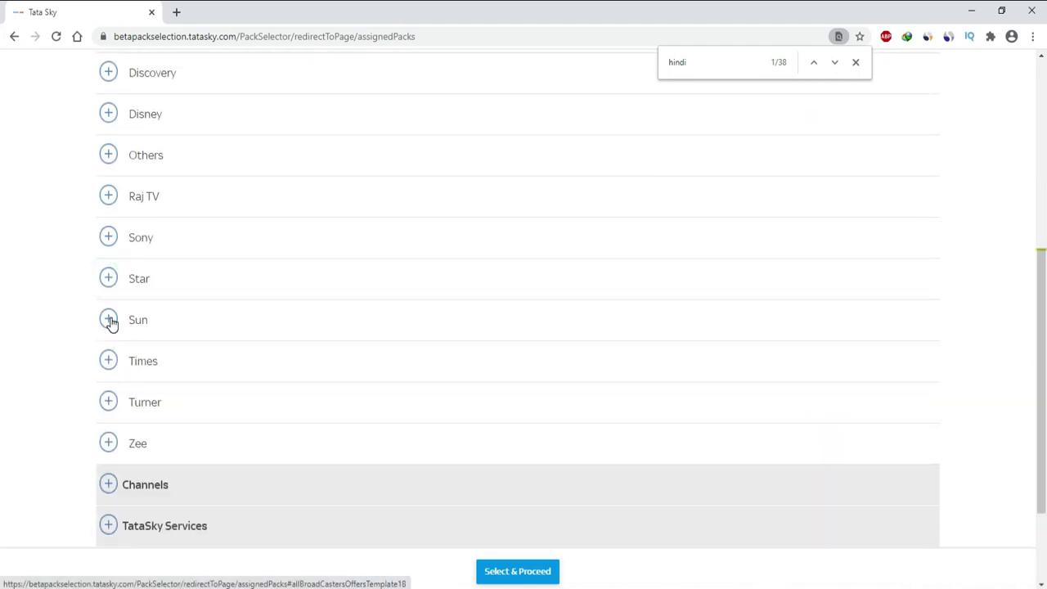
pyautogui.click(109, 364)
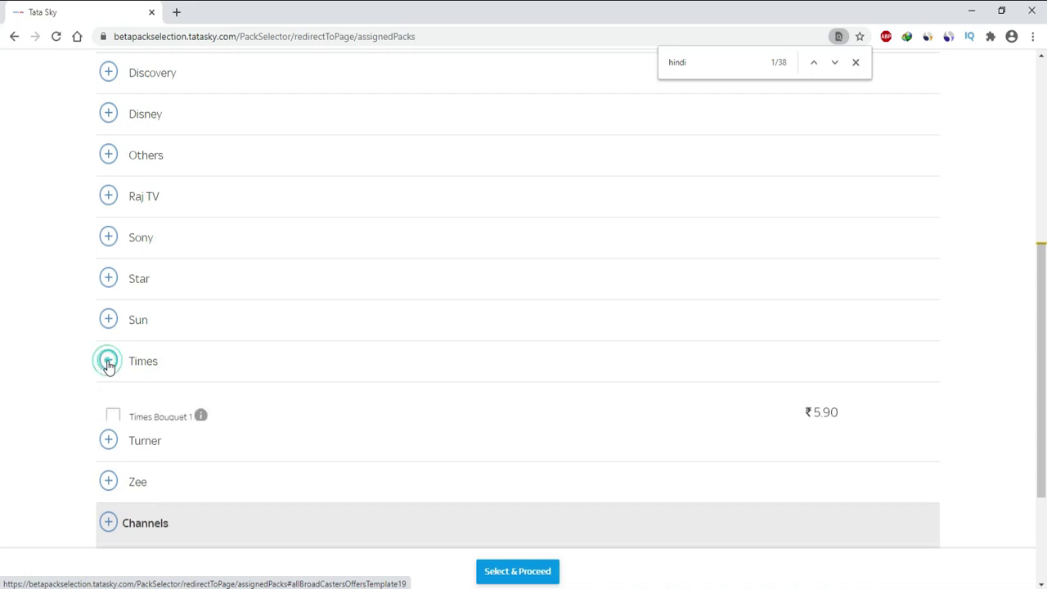
pyautogui.click(509, 494)
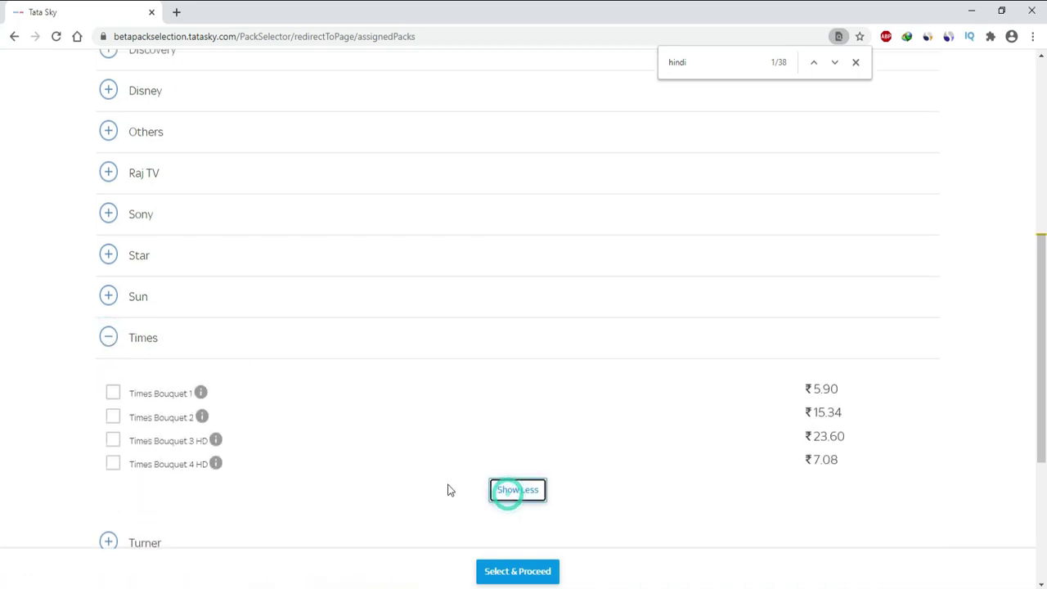
# Step: Examine the English News and Music channels included in the Times Bouquet 4 HD pack
pyautogui.click(218, 464)
pyautogui.click(359, 471)
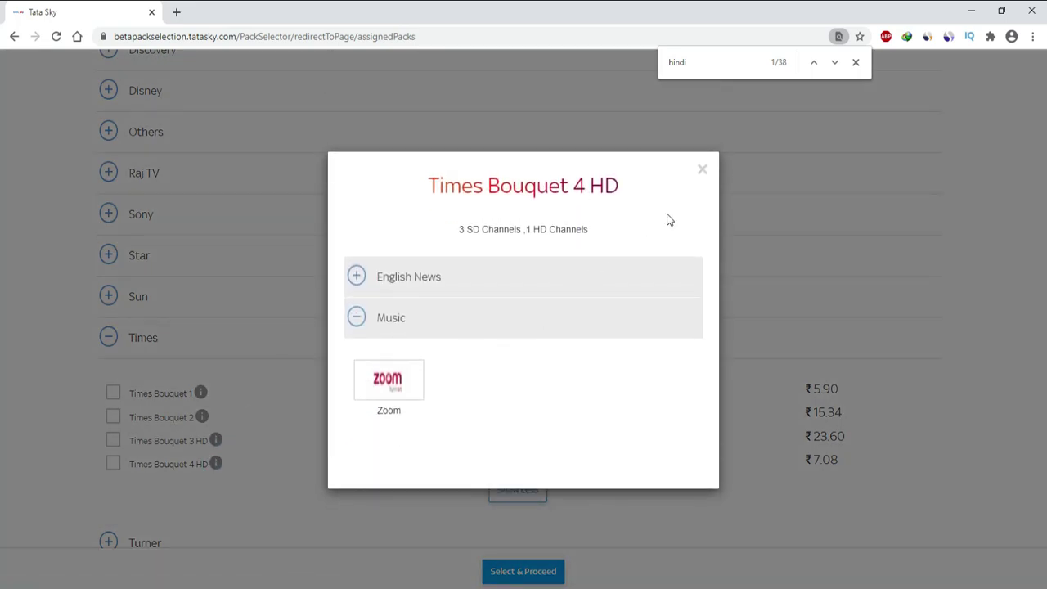
pyautogui.click(702, 170)
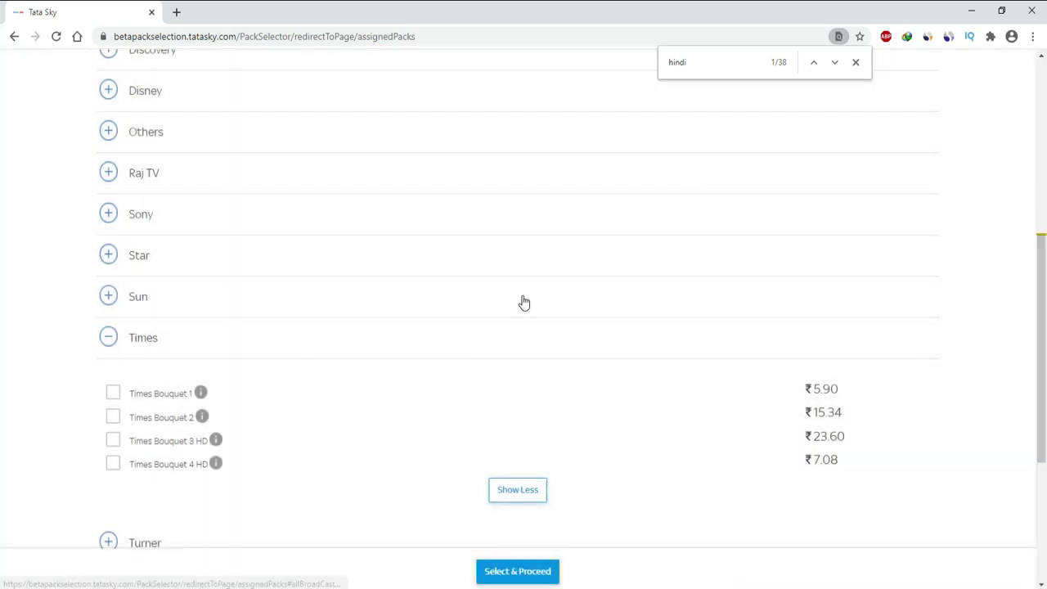
# Step: Collapse the Times group and expand the Turner group to show its complete pack list
pyautogui.click(108, 337)
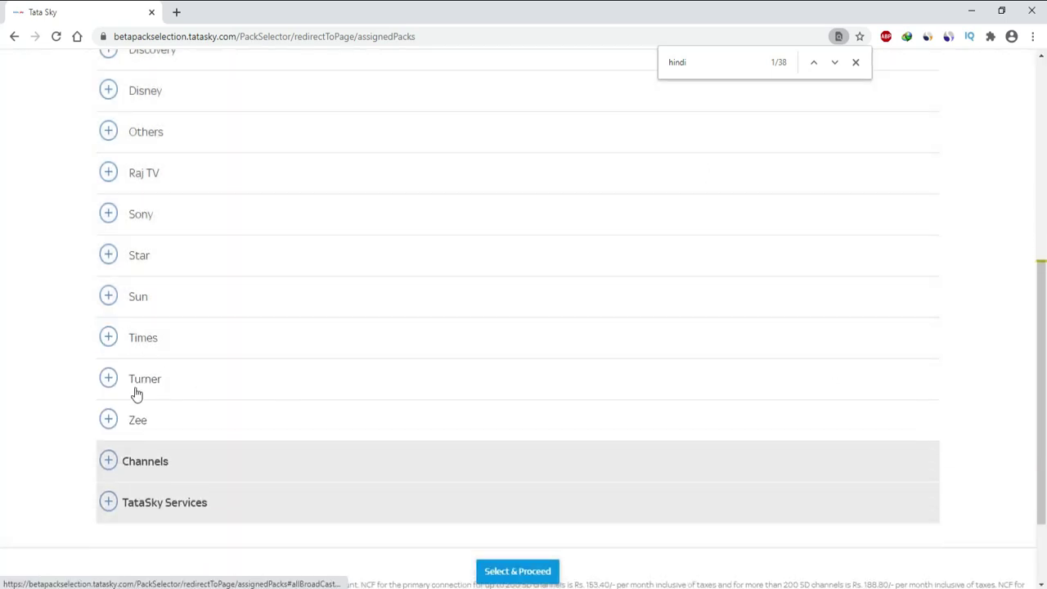
pyautogui.click(109, 379)
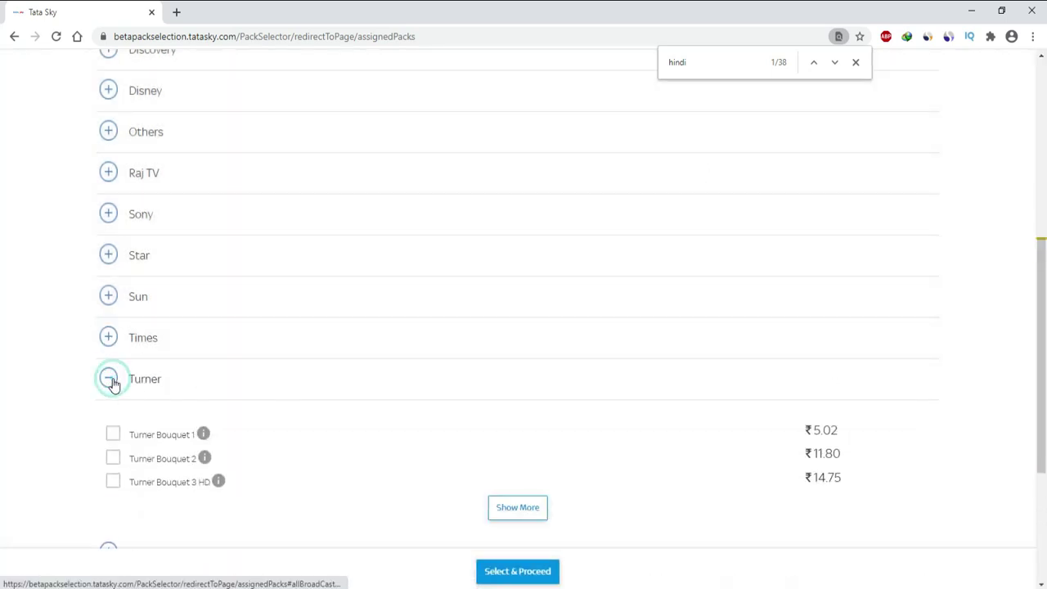
pyautogui.click(525, 519)
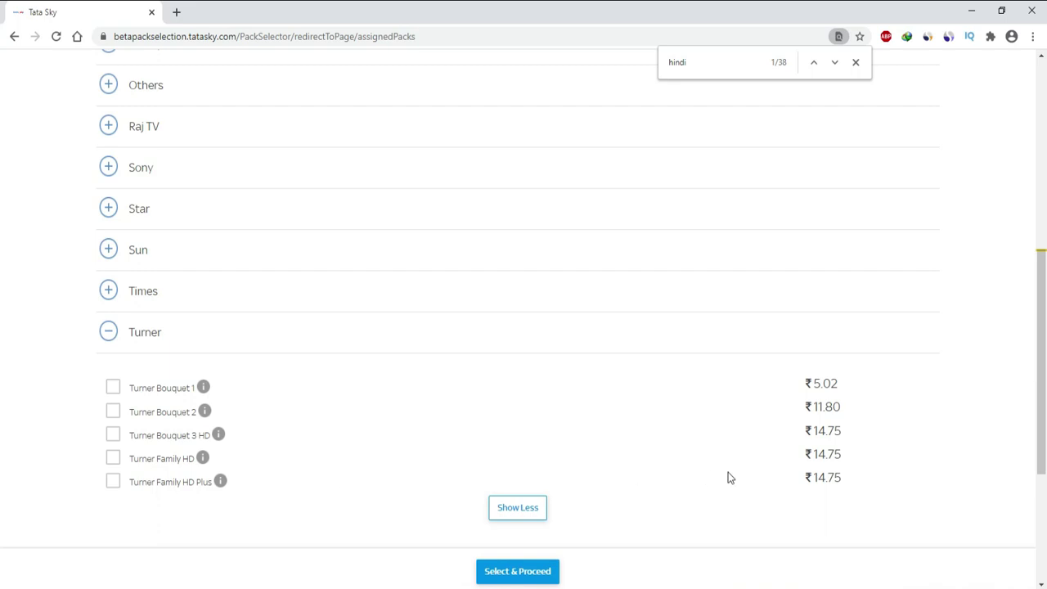
# Step: Examine the English Movies, English News and Kids channels included in the Turner Family HD Plus pack
pyautogui.click(220, 481)
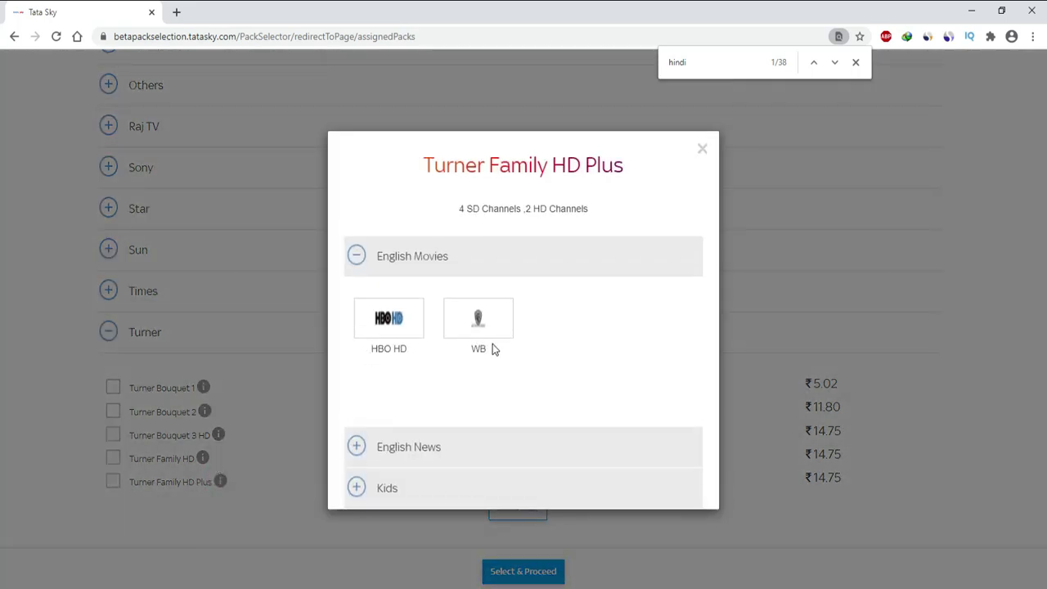
pyautogui.click(355, 445)
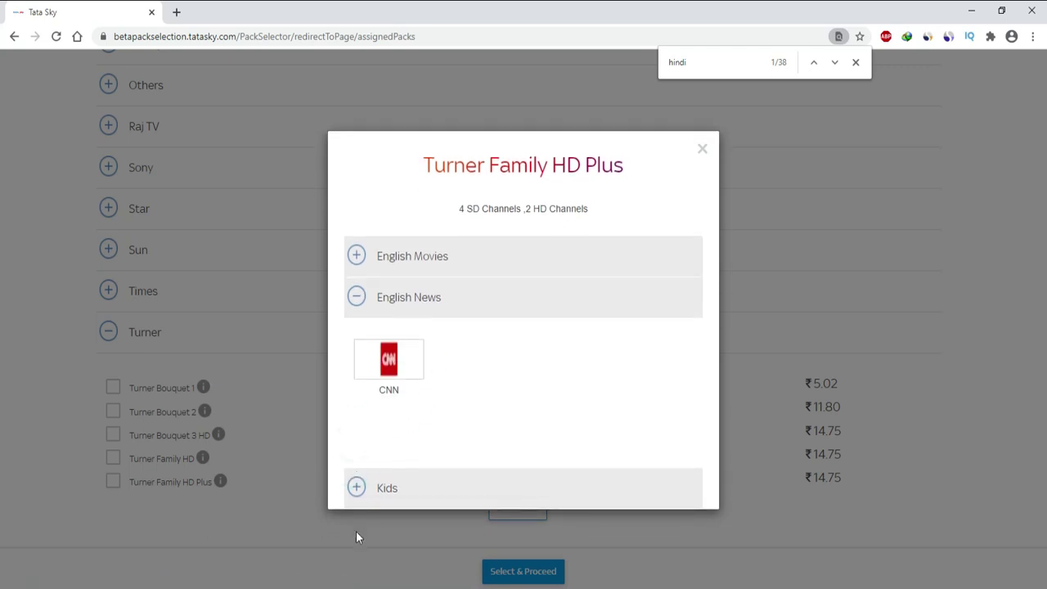
pyautogui.click(356, 488)
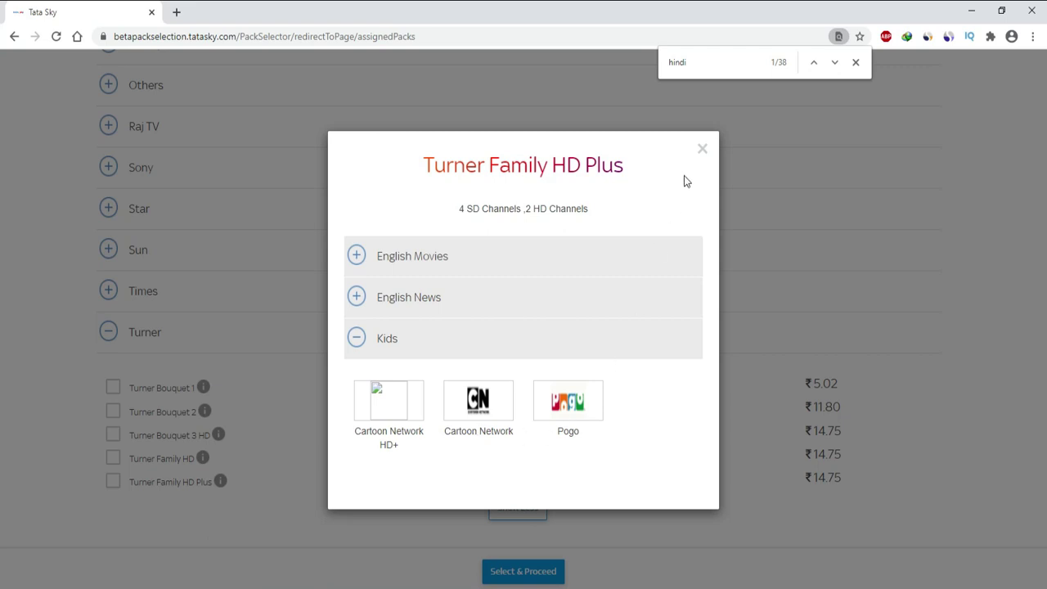
pyautogui.click(702, 149)
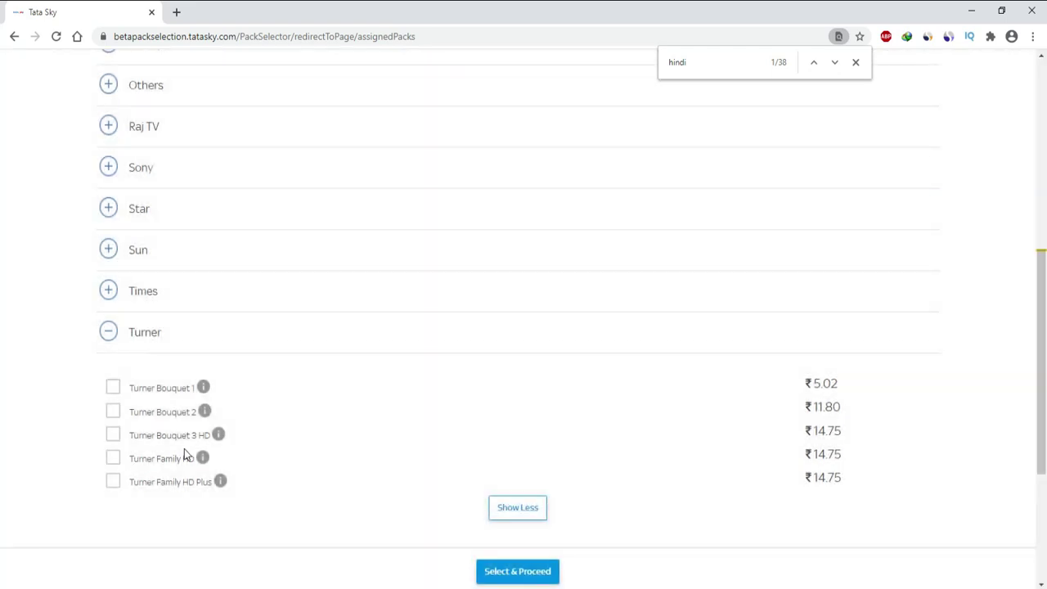
# Step: Collapse the Turner group and expand the Zee group to show its complete pack list
pyautogui.click(110, 332)
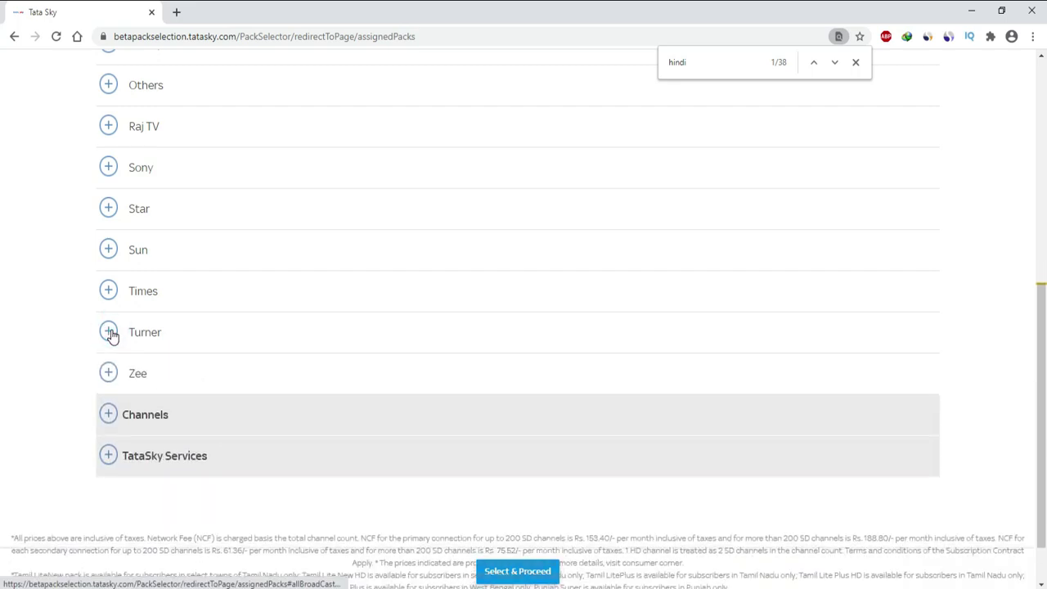
pyautogui.click(109, 373)
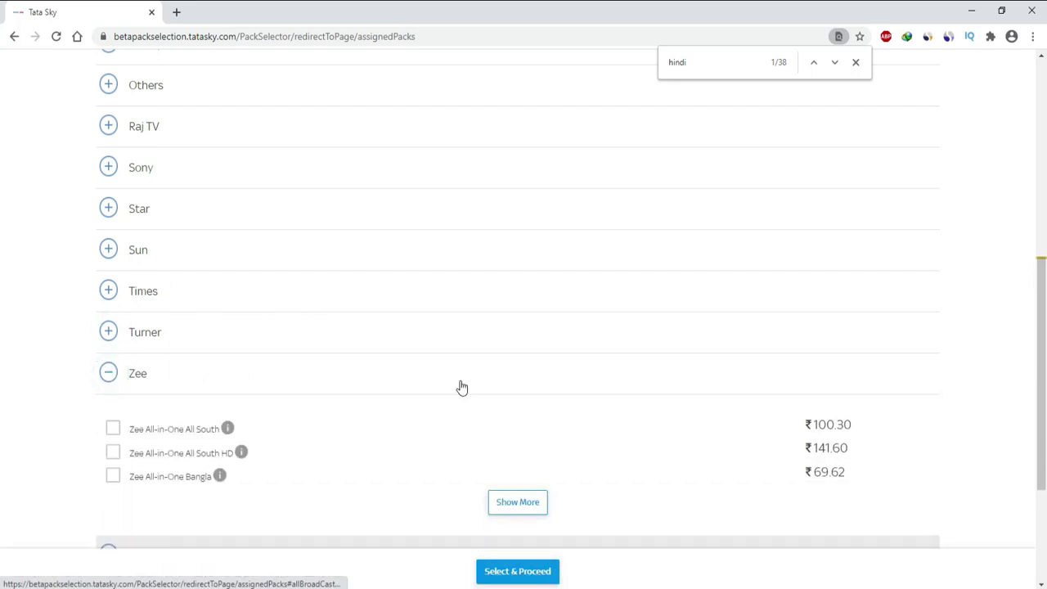
pyautogui.click(526, 502)
pyautogui.scroll(1, 629, 168)
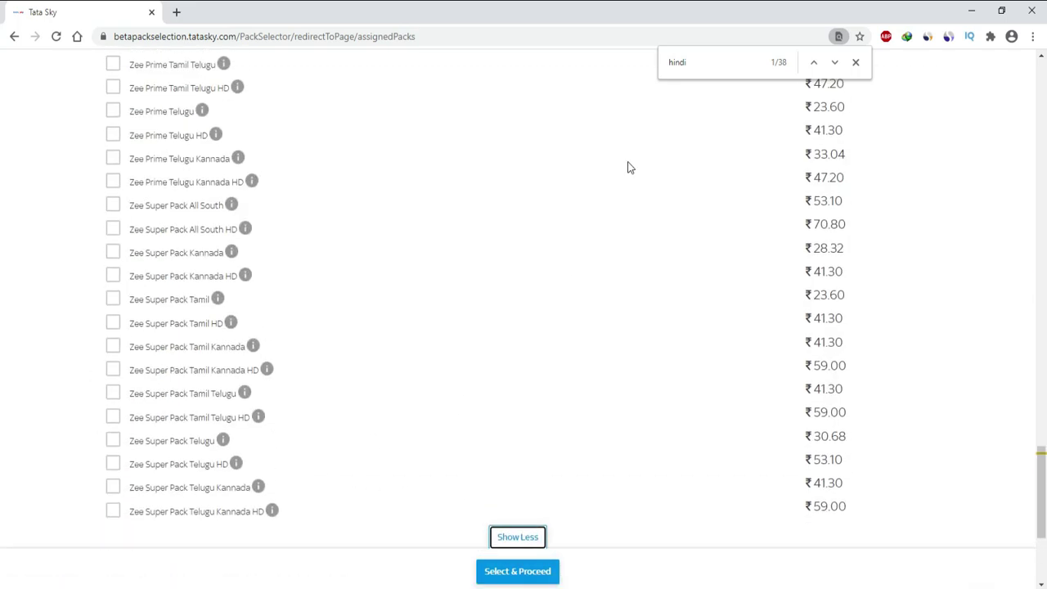
# Step: Search the Zee pack list for "hindi" and open the channel details of the Zee Family Hindi HD pack
pyautogui.doubleClick(701, 63)
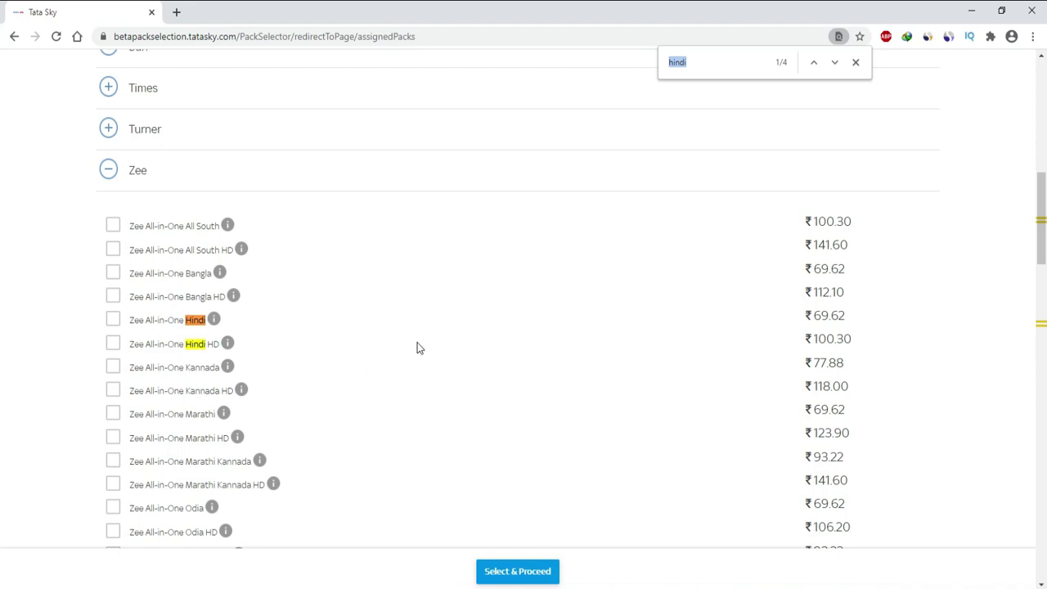
pyautogui.scroll(-7, 265, 393)
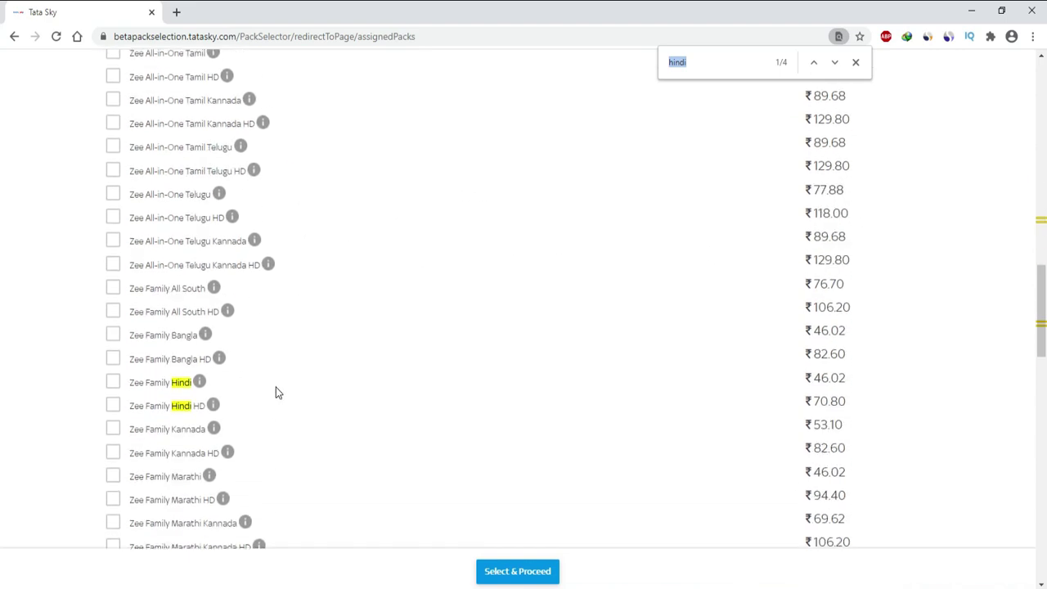
pyautogui.click(212, 405)
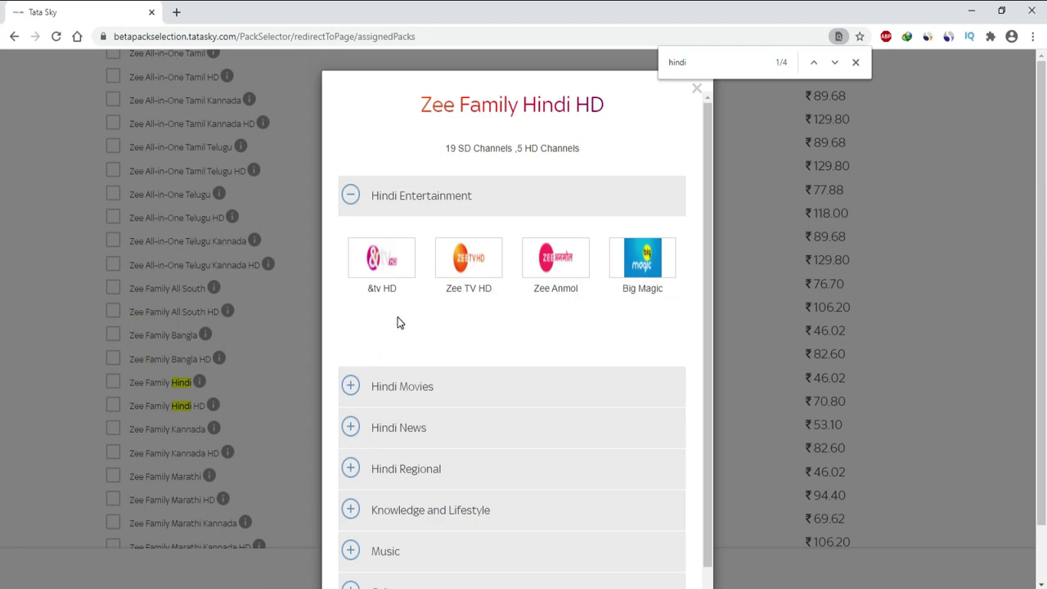
# Step: Examine the Hindi Movies, Hindi News, Music, and Knowledge and Lifestyle channels in Zee Family Hindi HD and close its details
pyautogui.click(352, 387)
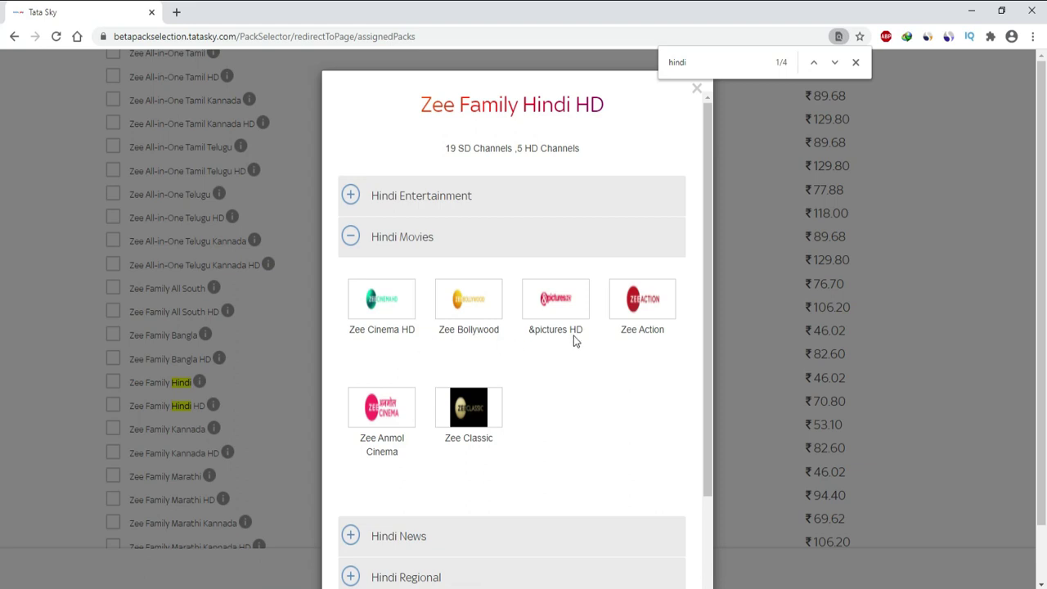
pyautogui.scroll(-2, 491, 417)
pyautogui.click(348, 398)
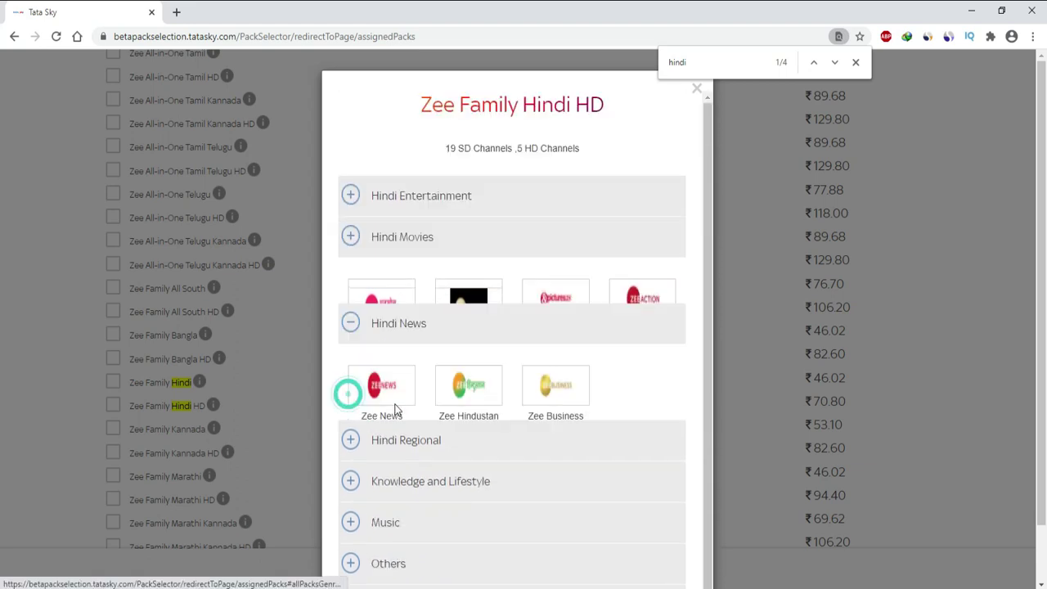
pyautogui.scroll(-1, 417, 462)
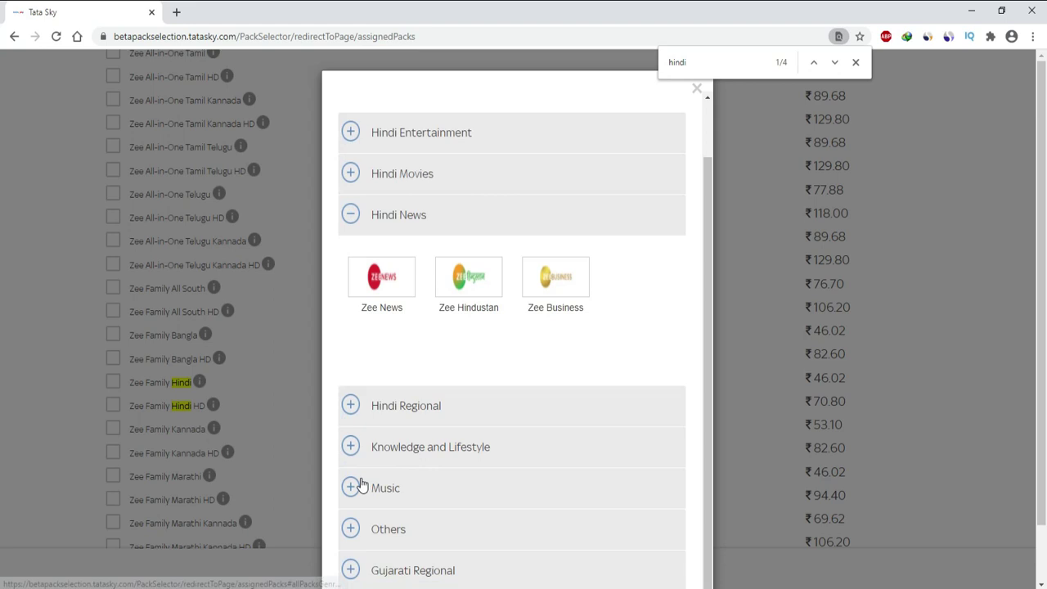
pyautogui.scroll(-1, 361, 485)
pyautogui.click(357, 426)
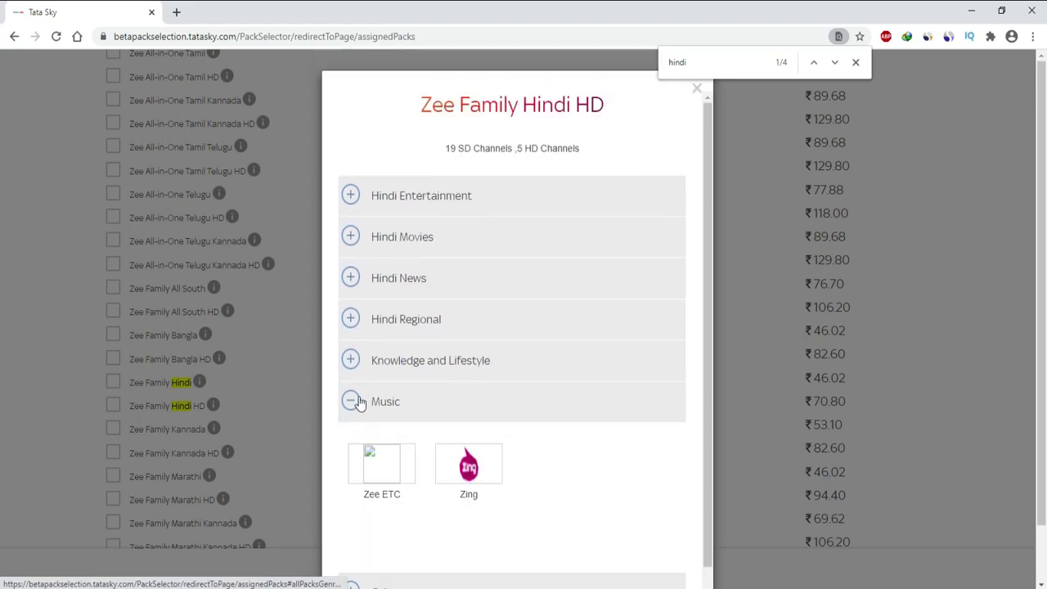
pyautogui.click(350, 361)
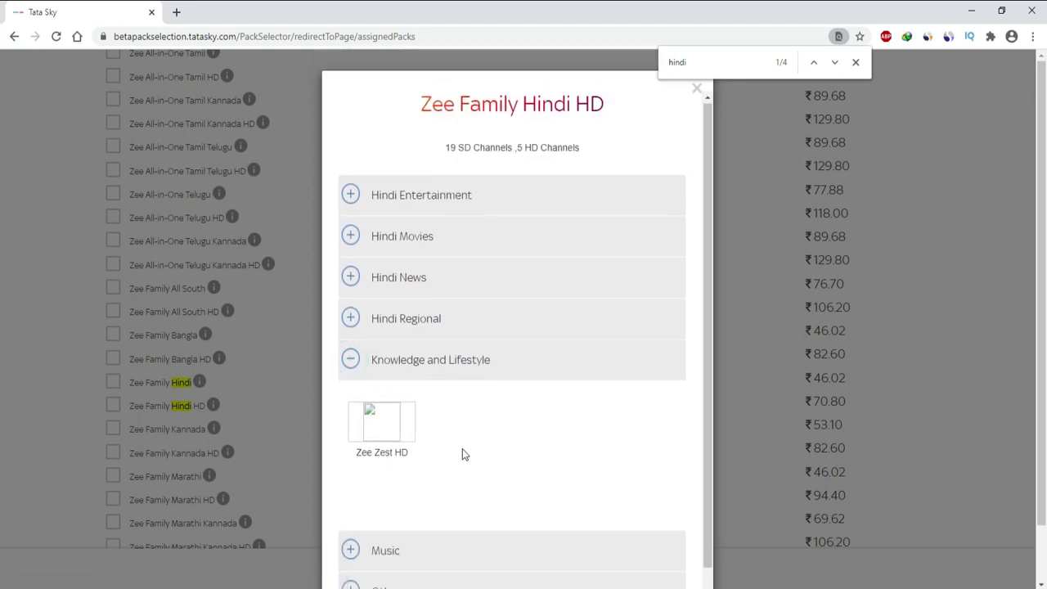
pyautogui.scroll(-1, 441, 475)
pyautogui.scroll(-1, 496, 425)
pyautogui.scroll(1, 632, 171)
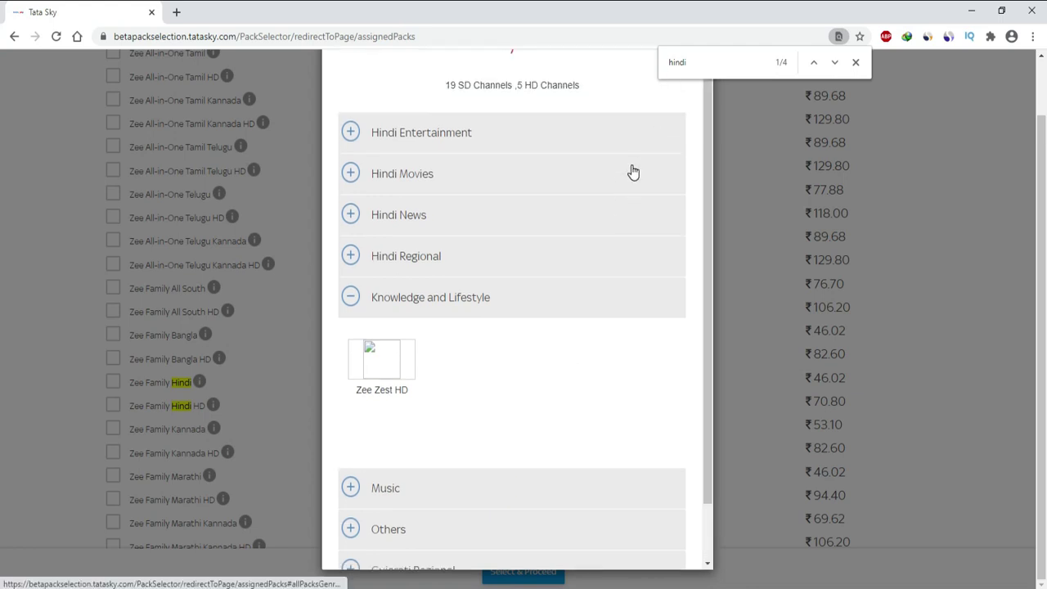
pyautogui.scroll(1, 692, 147)
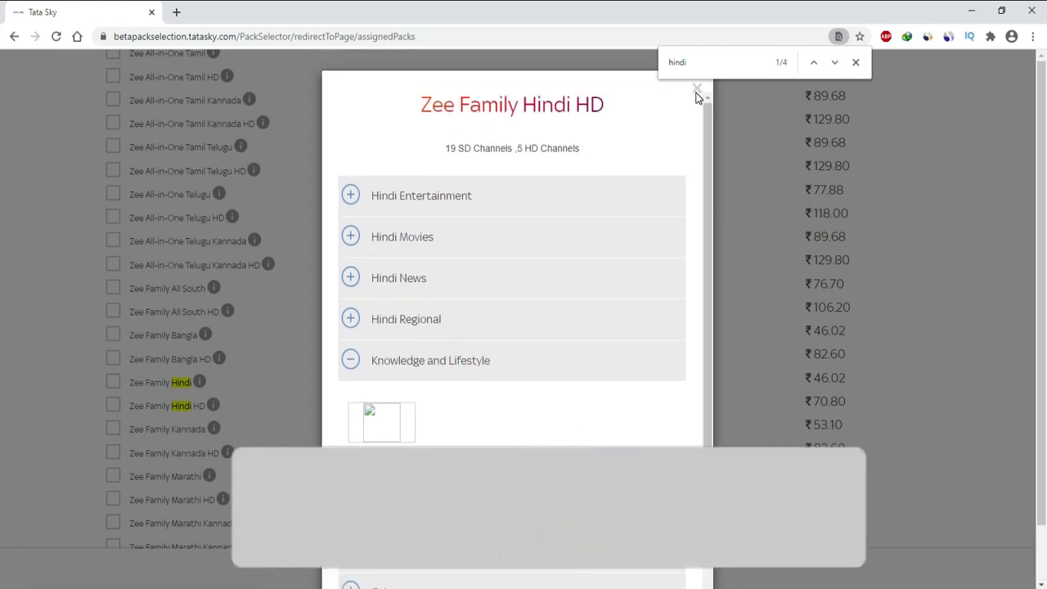
pyautogui.click(697, 90)
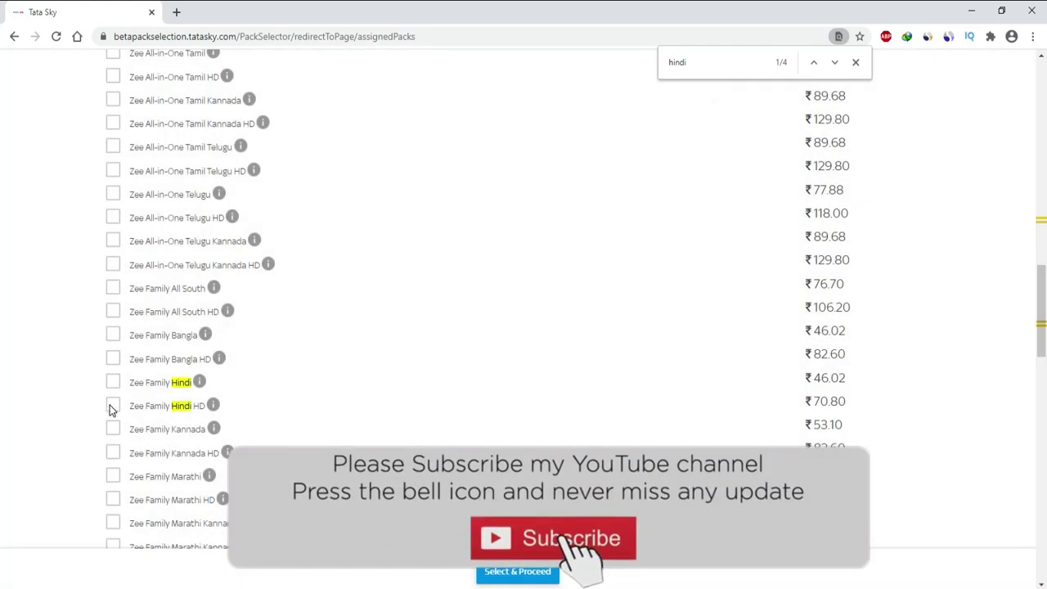
# Step: Select the Zee Family Hindi HD pack and collapse the Zee group
pyautogui.click(112, 407)
pyautogui.scroll(5, 286, 388)
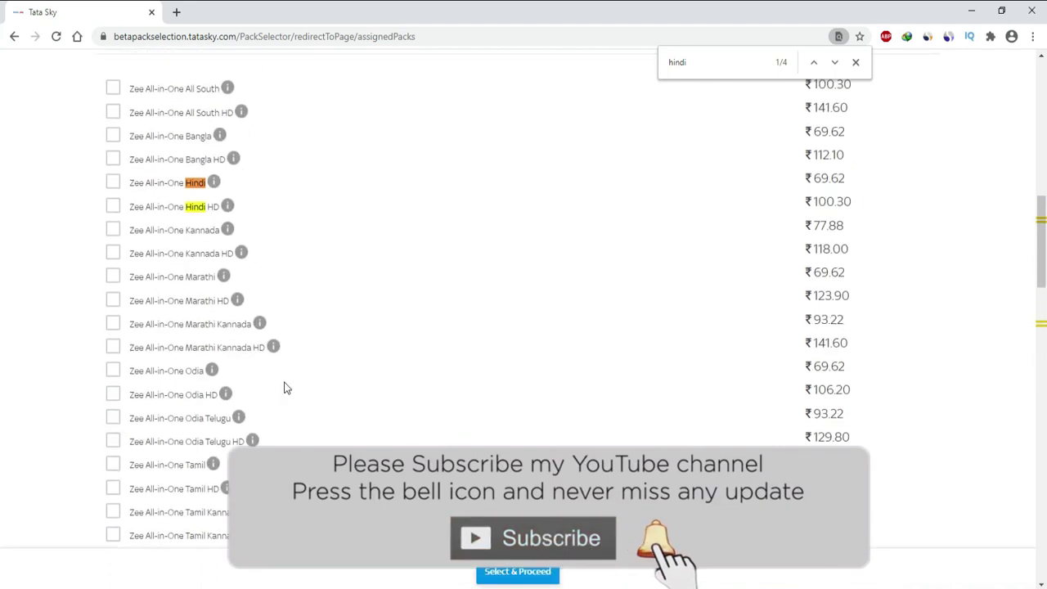
pyautogui.scroll(4, 286, 388)
pyautogui.click(107, 375)
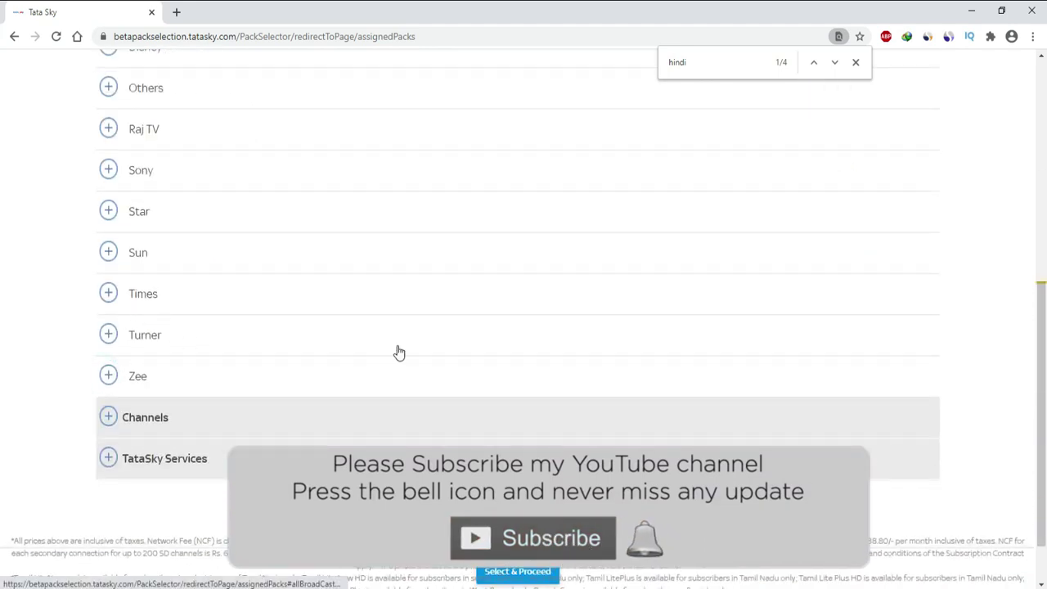
# Step: Proceed with the selected packs to the Primary Box summary
pyautogui.scroll(1, 367, 440)
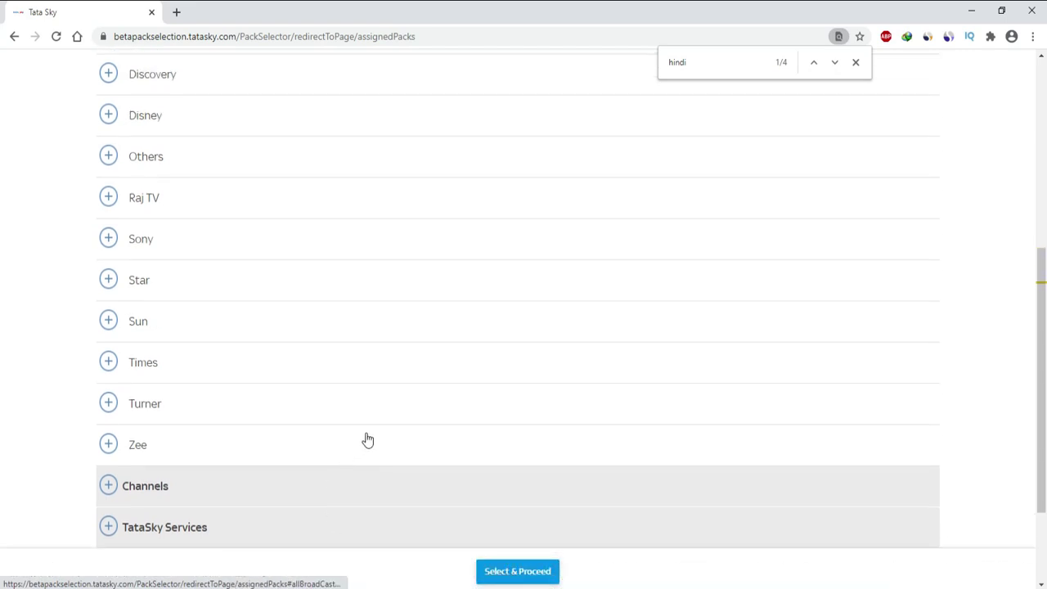
pyautogui.scroll(3, 565, 497)
pyautogui.click(528, 575)
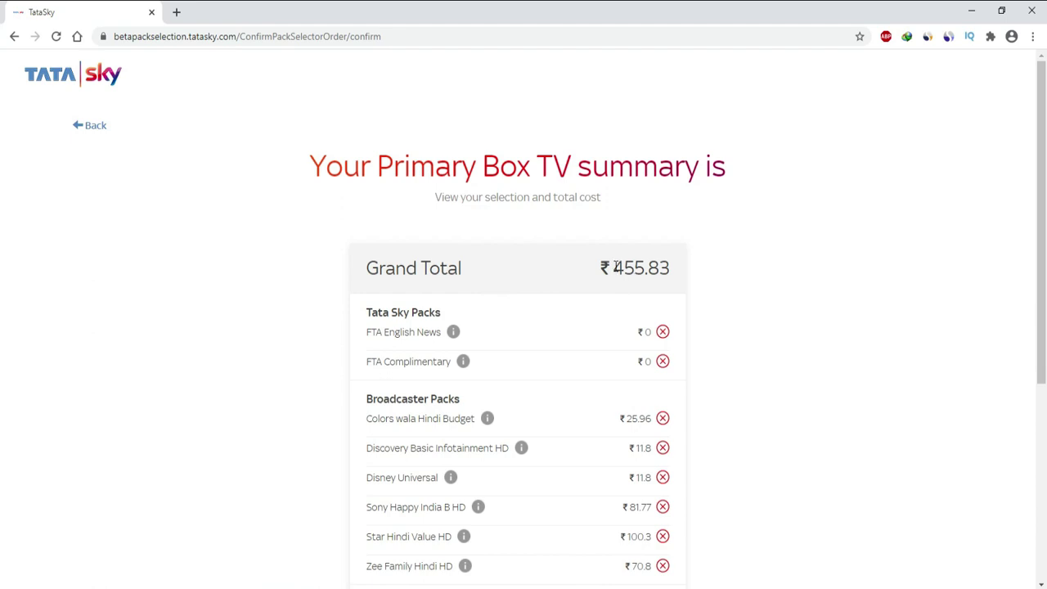
# Step: Review the grand total, the individual pack prices and the network fee in the Primary Box summary
pyautogui.moveTo(614, 266); pyautogui.dragTo(668, 268)
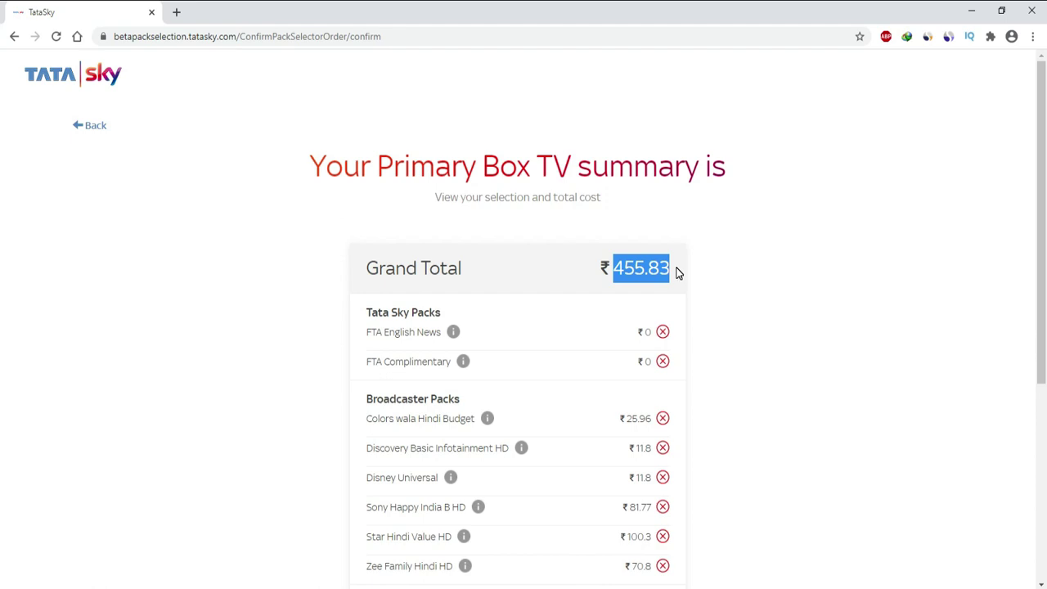
pyautogui.scroll(-3, 688, 278)
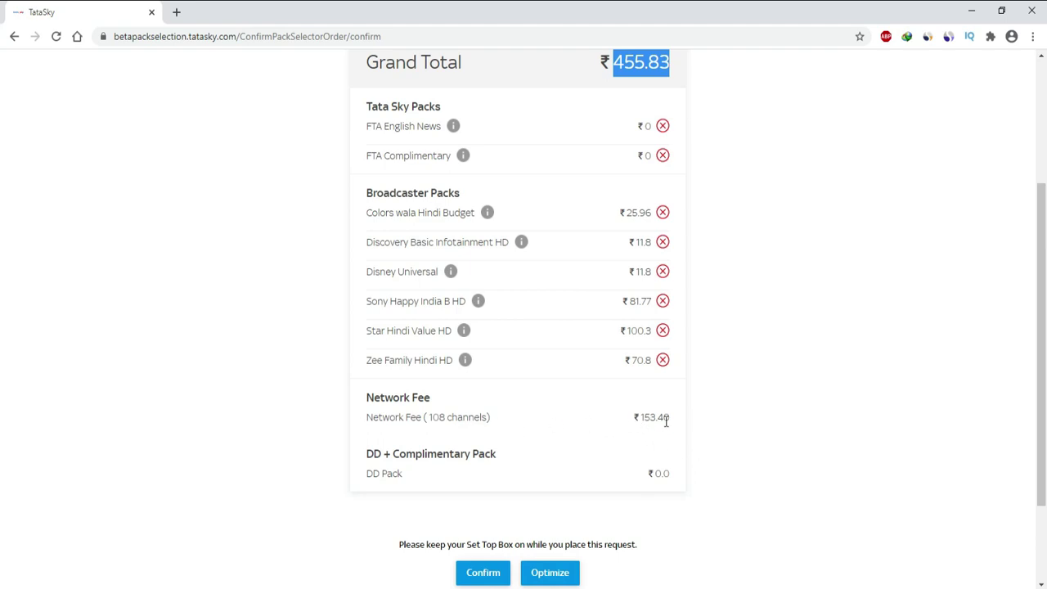
pyautogui.scroll(2, 658, 409)
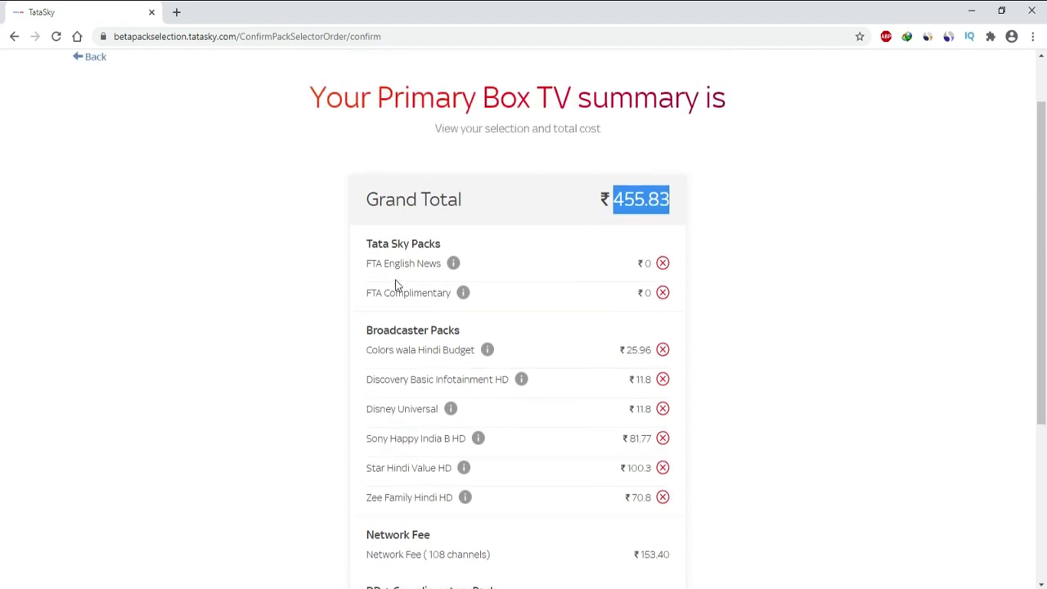